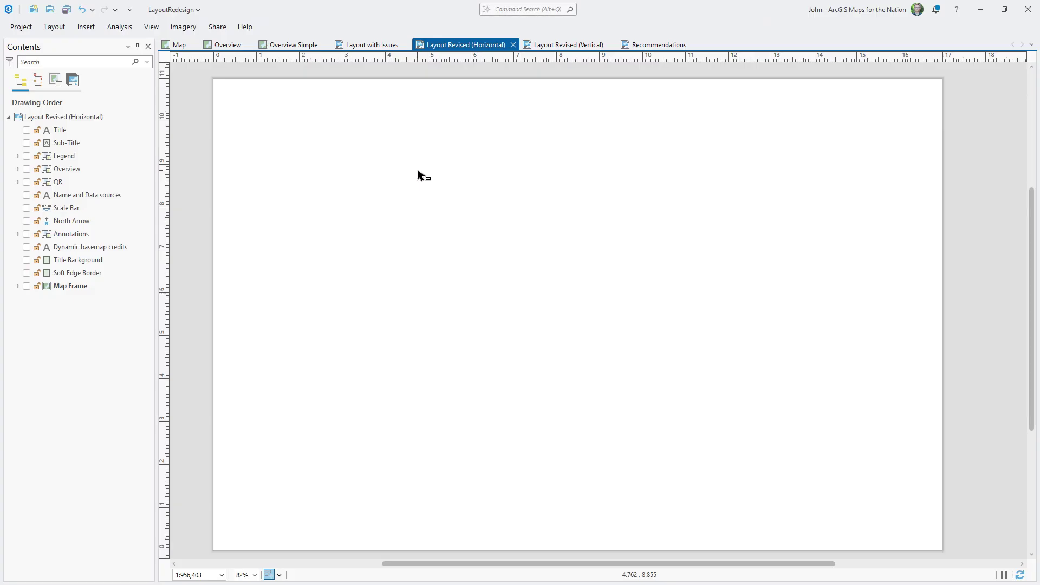
# Turn on layout guides and add a guide at the 1-inch ruler mark.
pyautogui.rightClick(464, 57)
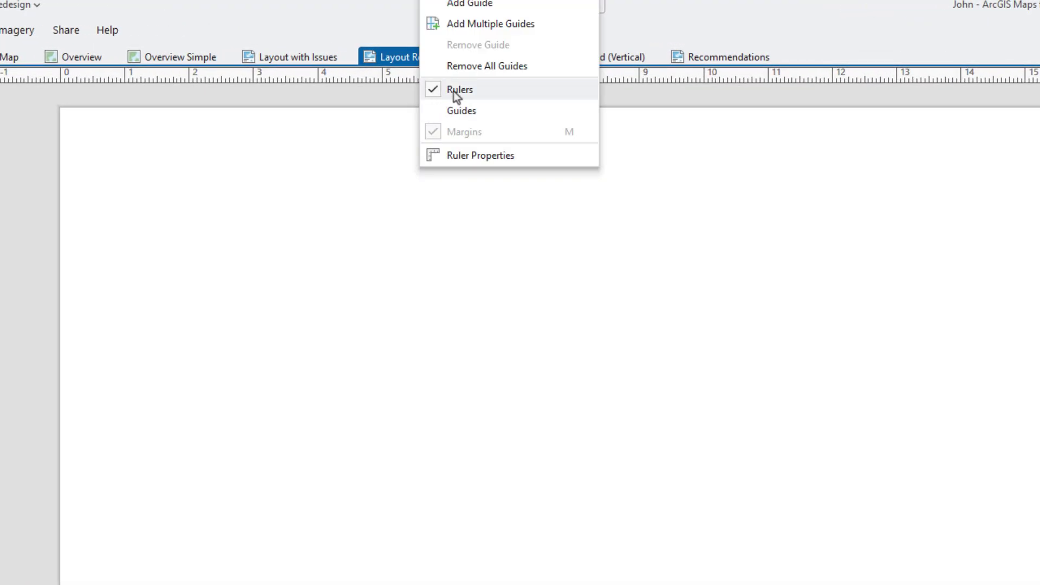
pyautogui.click(433, 114)
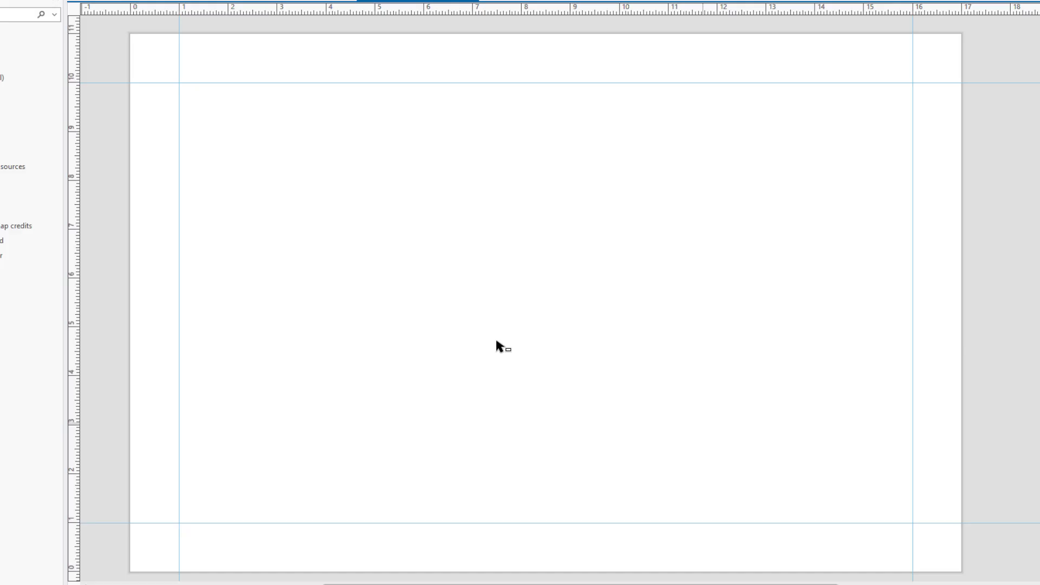
pyautogui.rightClick(203, 11)
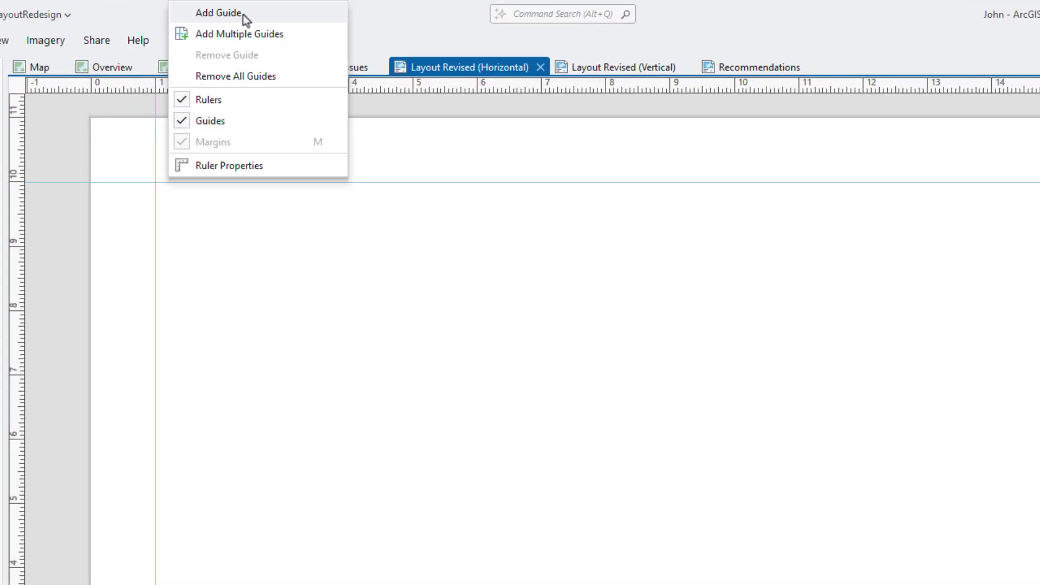
pyautogui.click(66, 146)
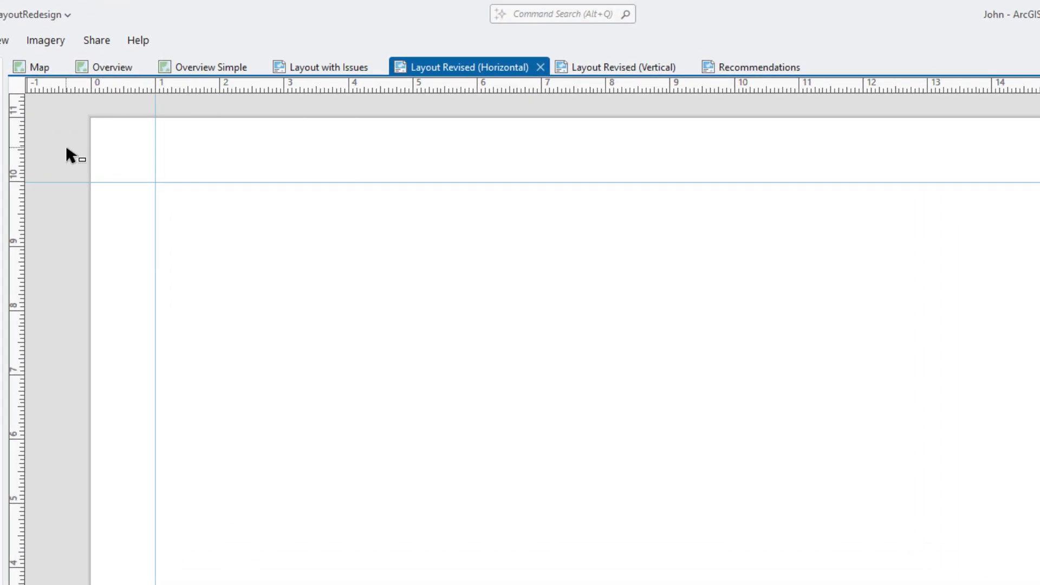
pyautogui.click(157, 87)
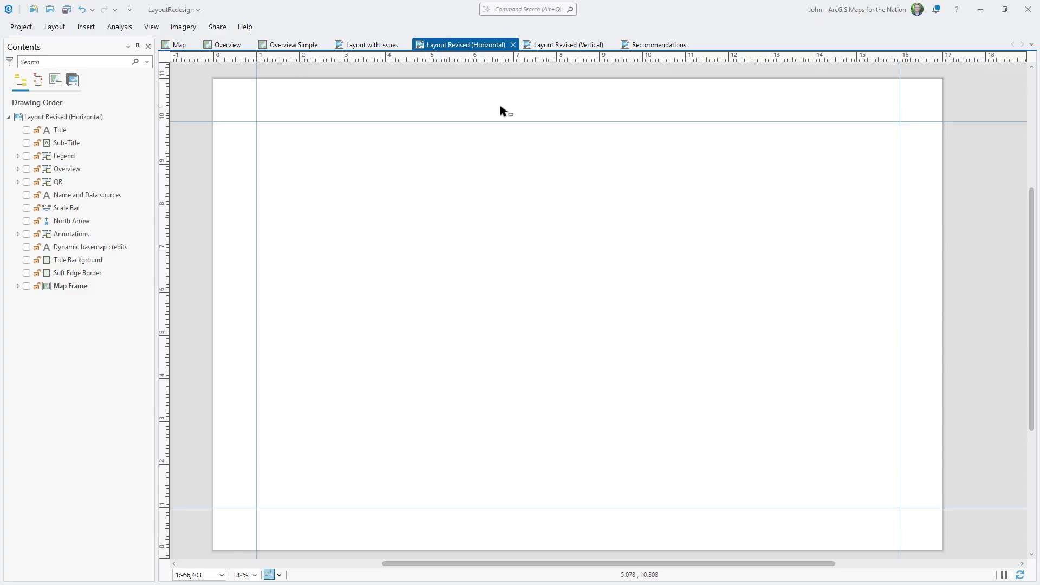
# Turn on the Map Frame, check its 16° rotation, then turn on the Soft Edge Border.
pyautogui.click(26, 288)
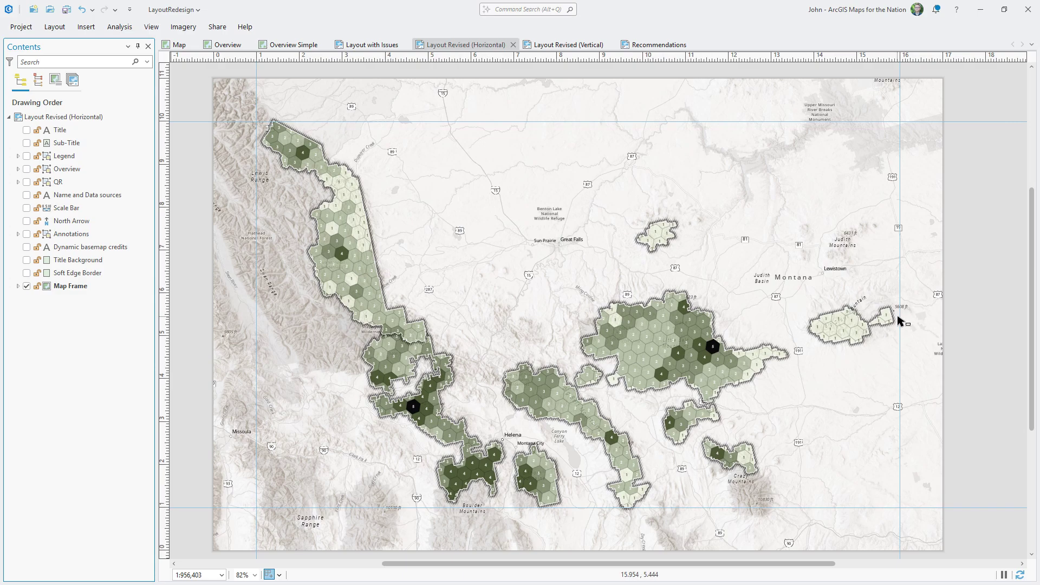
pyautogui.doubleClick(142, 288)
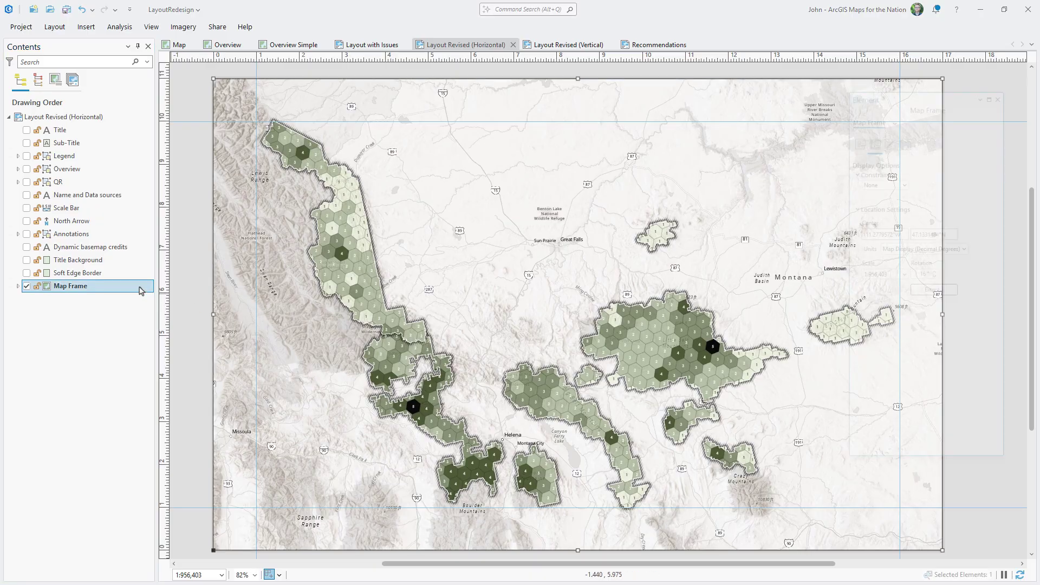
pyautogui.click(917, 277)
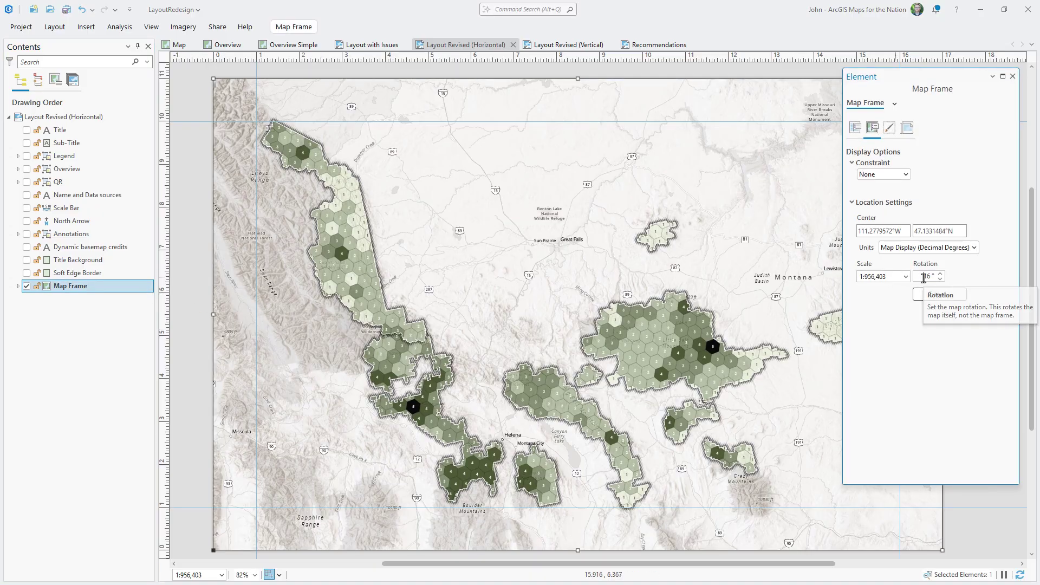
pyautogui.click(1012, 76)
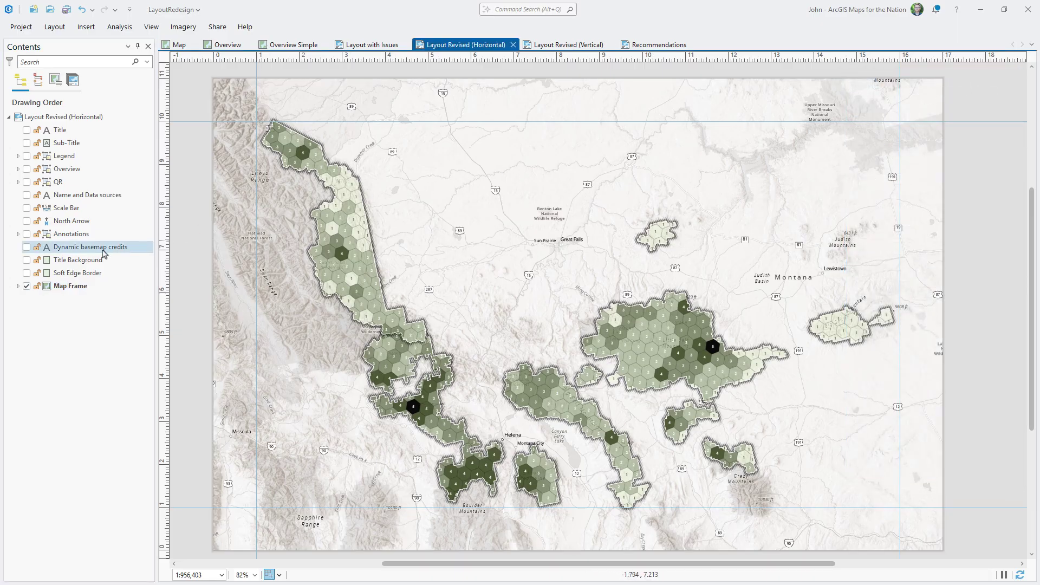
pyautogui.click(27, 273)
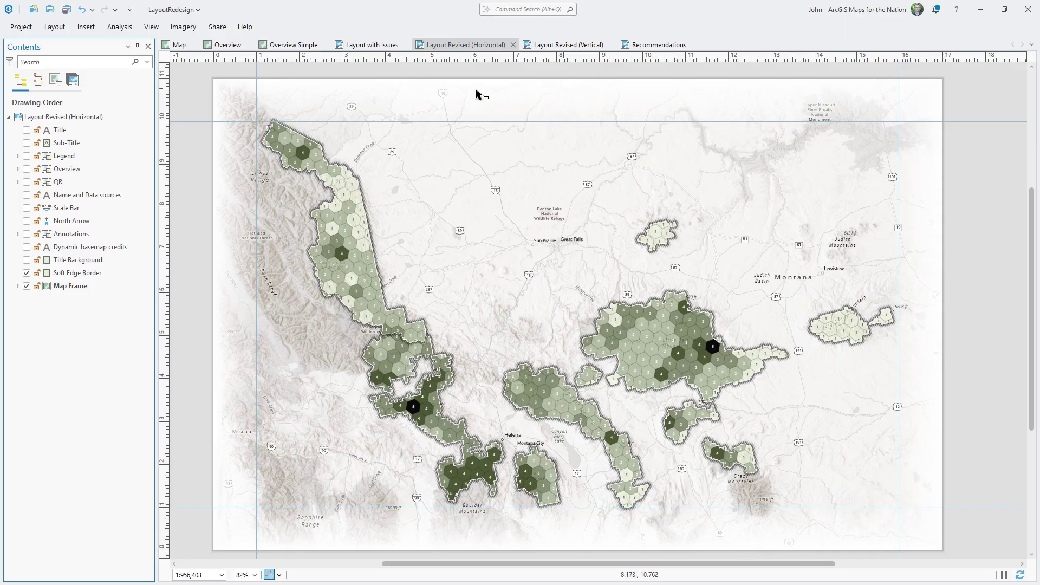
pyautogui.click(87, 30)
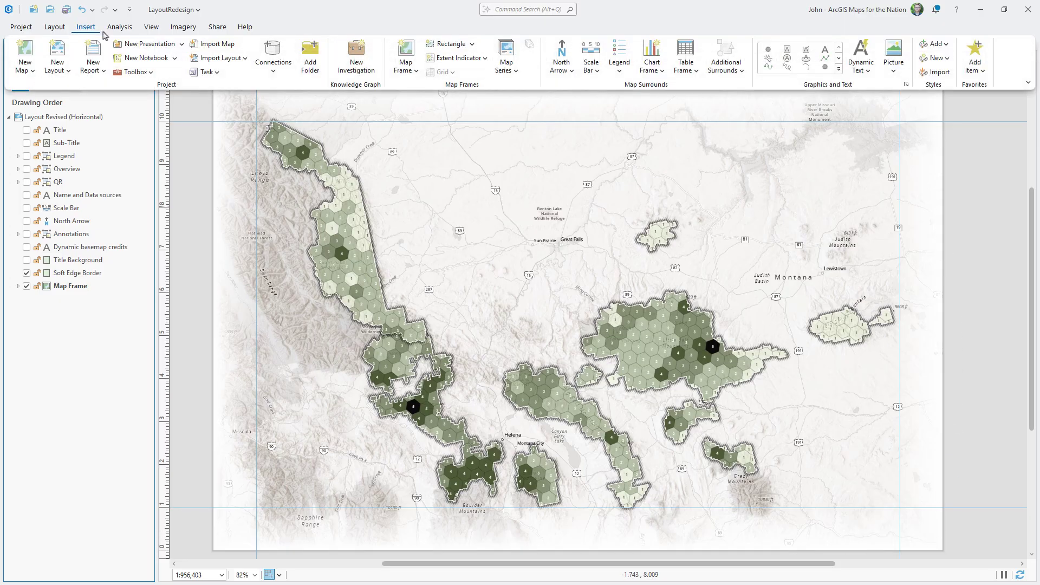
pyautogui.click(838, 69)
pyautogui.click(768, 191)
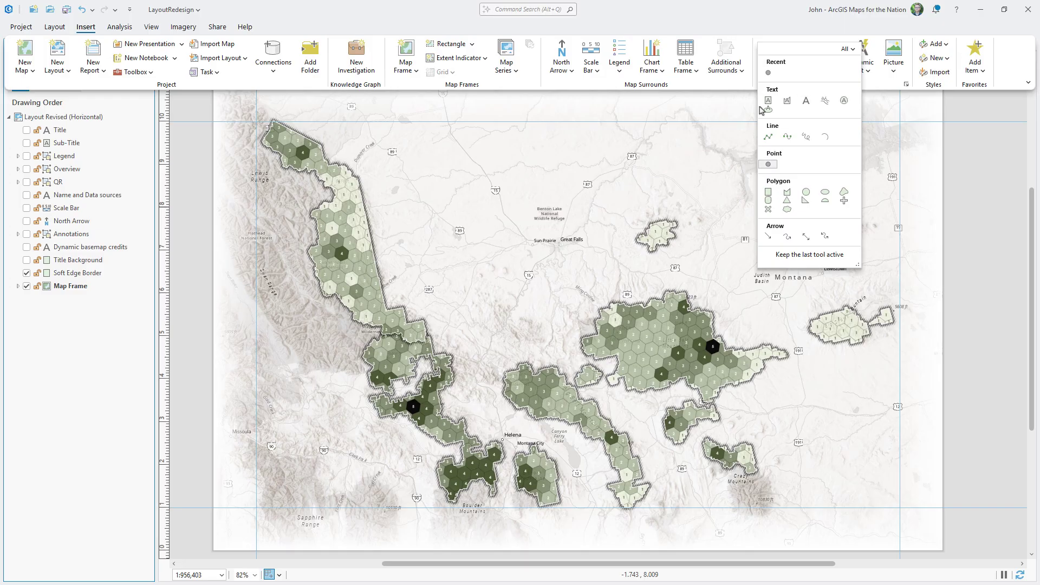
pyautogui.doubleClick(140, 273)
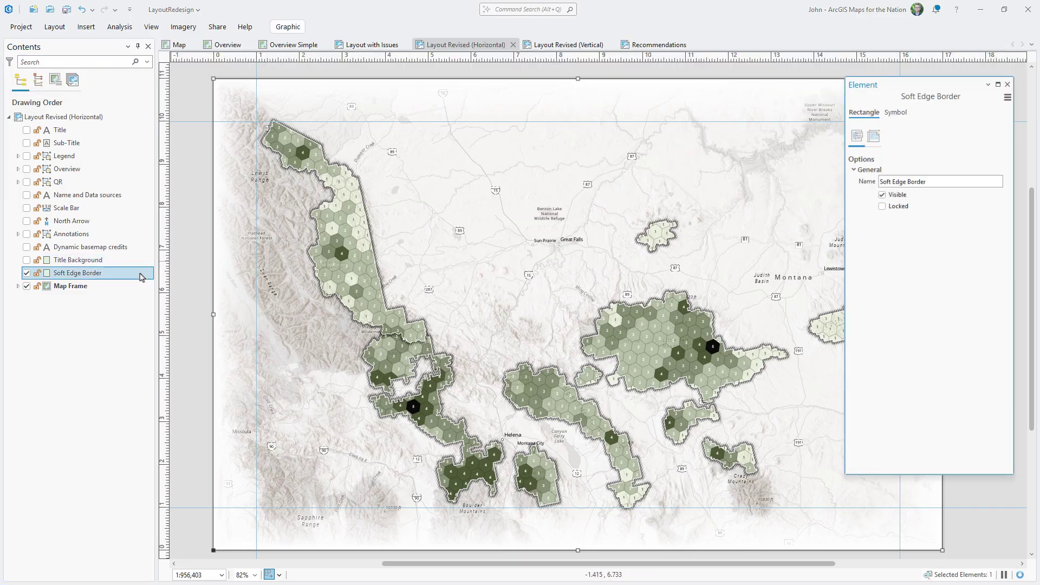
pyautogui.click(895, 105)
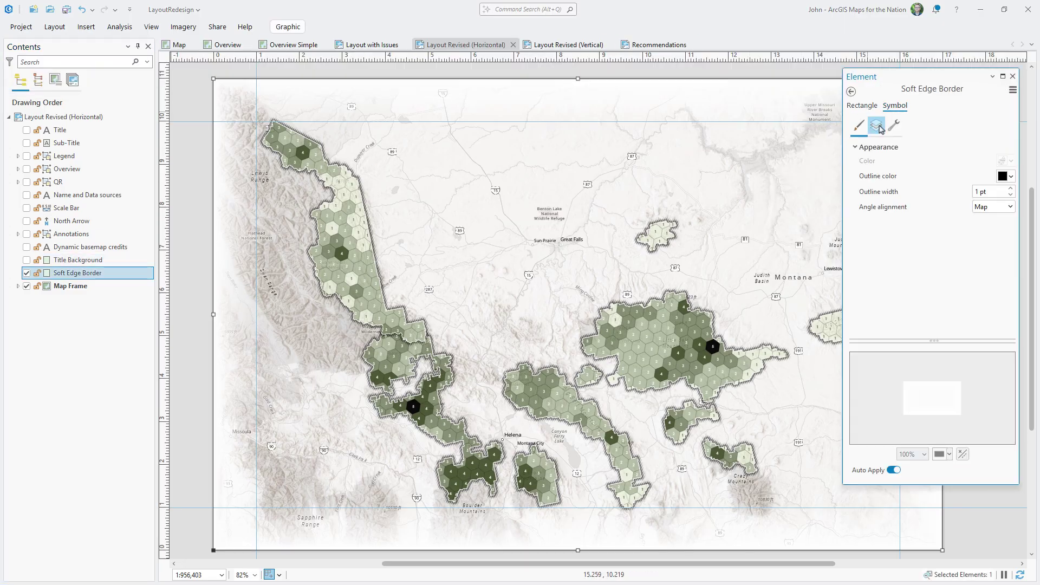
pyautogui.click(875, 125)
pyautogui.click(962, 172)
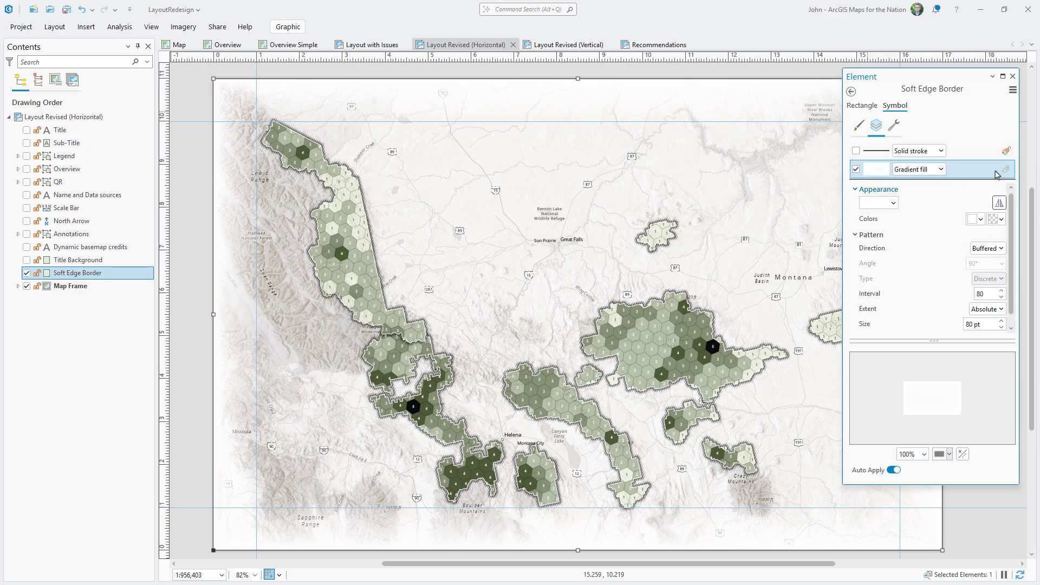
pyautogui.click(1012, 77)
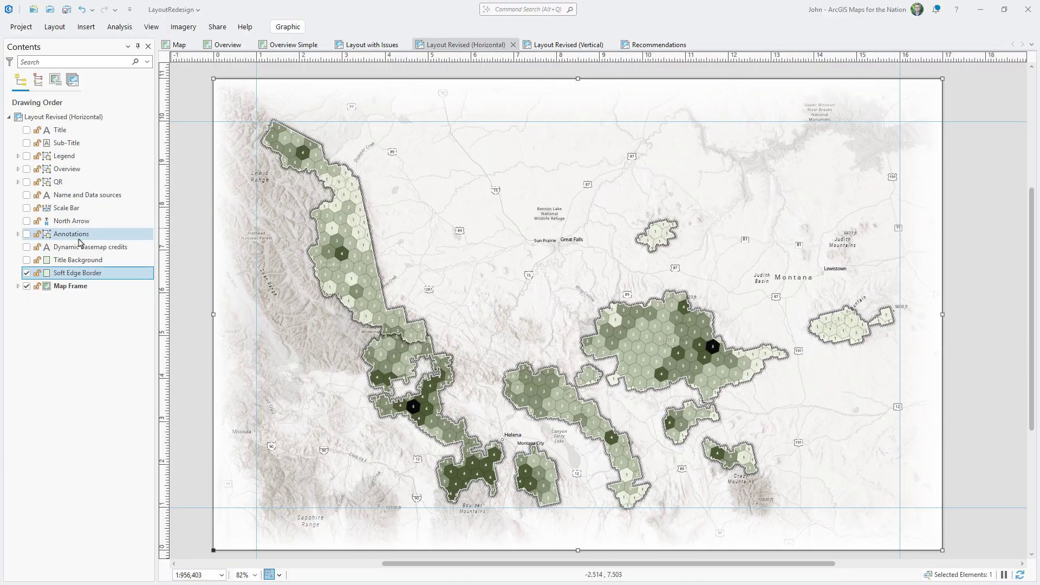
# Turn on the Title Background, review its gradient fill, then turn on the Title.
pyautogui.click(26, 261)
pyautogui.click(26, 261)
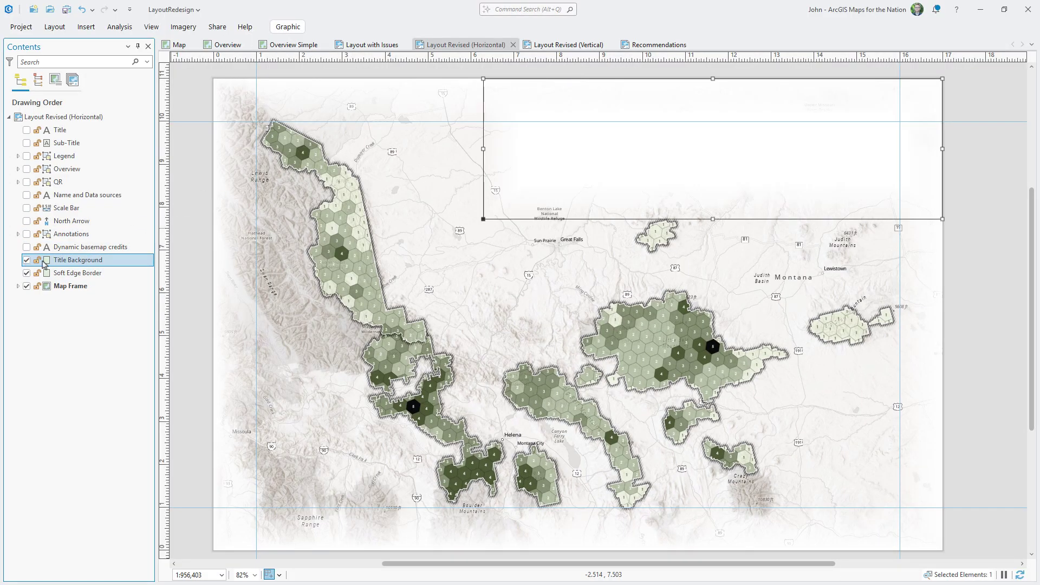
pyautogui.doubleClick(139, 267)
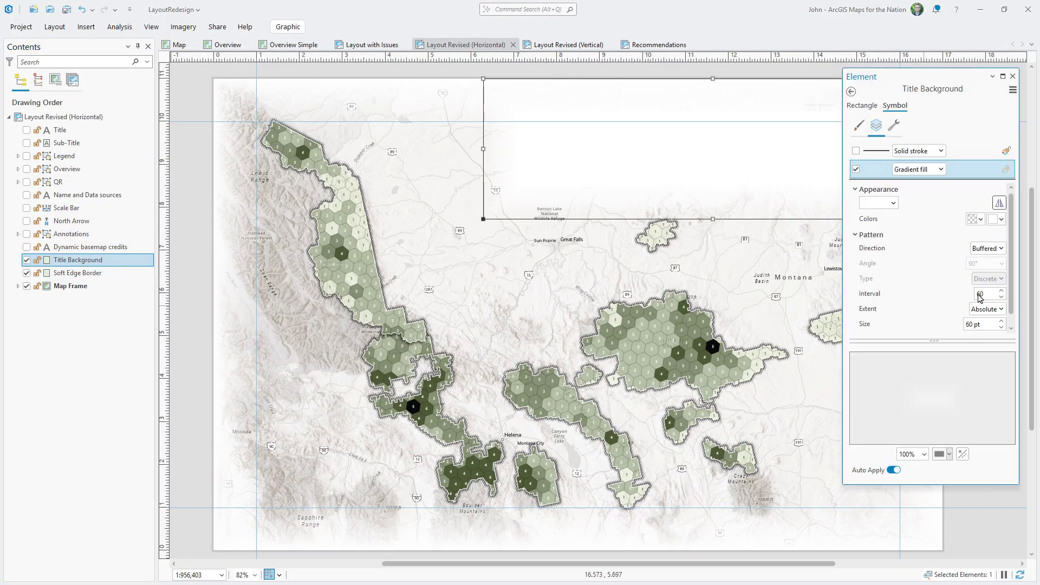
pyautogui.click(1012, 76)
pyautogui.click(974, 120)
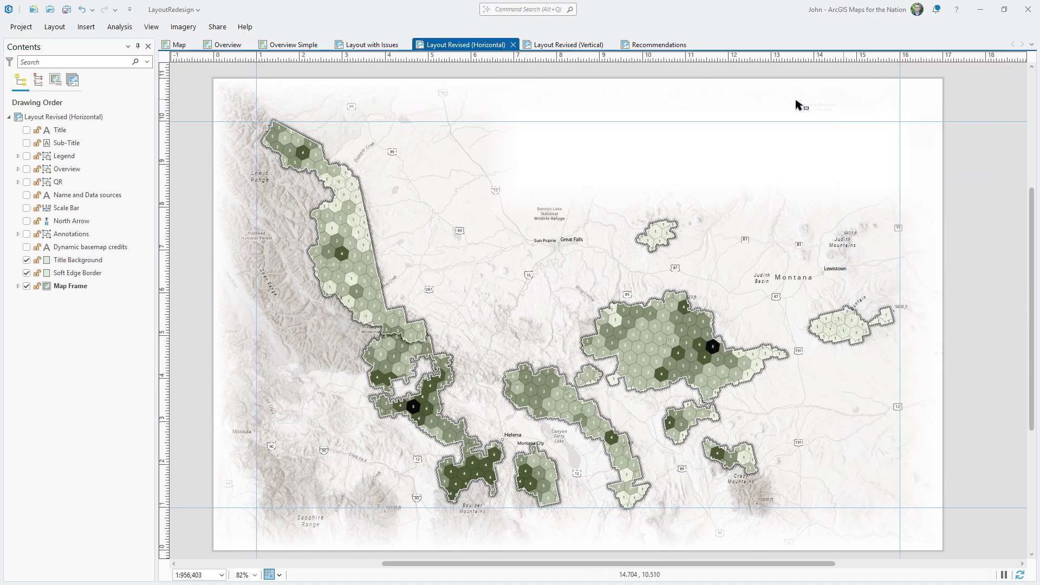
pyautogui.click(27, 130)
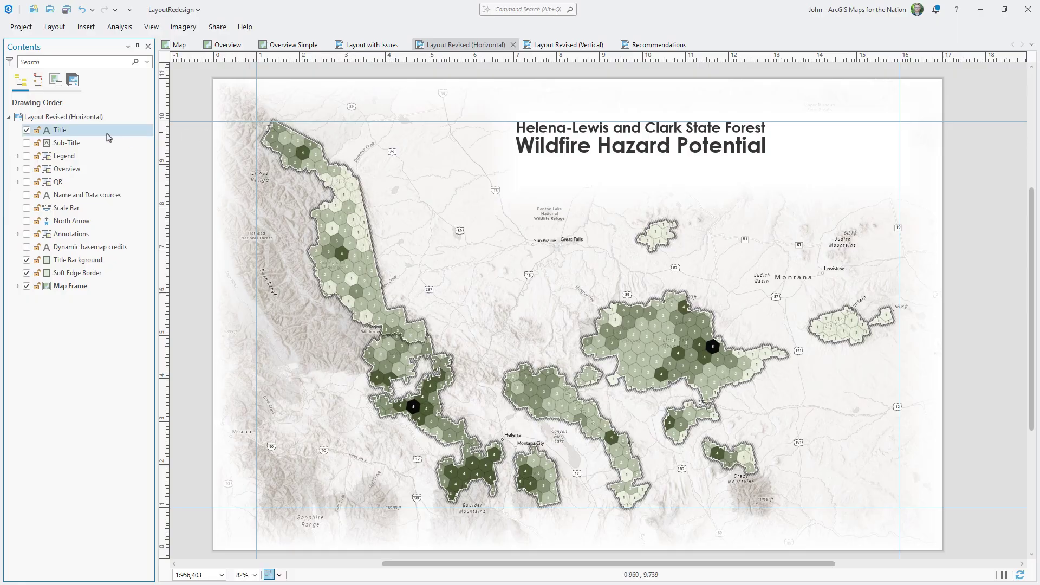
# Turn on the Sub-Title so the USDA Forest Service subtitle appears.
pyautogui.click(26, 143)
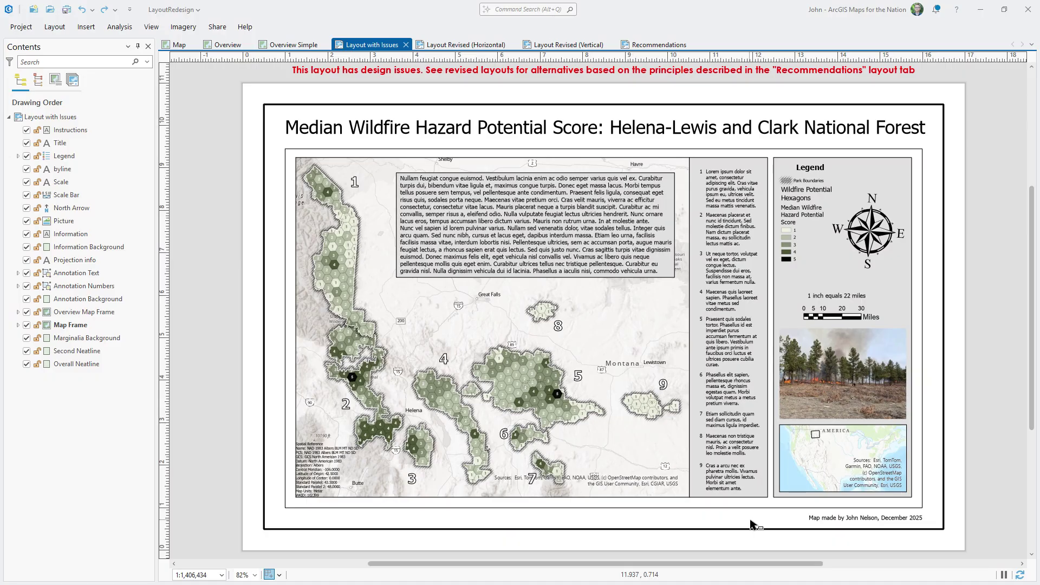
# Return to the Layout Revised (Horizontal) layout.
pyautogui.scroll(4, 753, 522)
pyautogui.scroll(3, 805, 535)
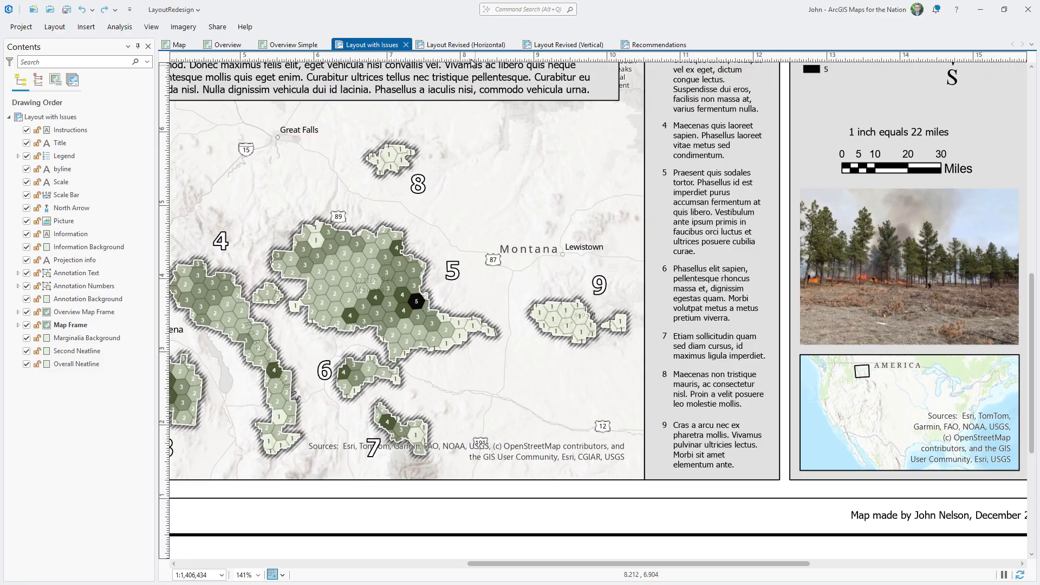
pyautogui.click(463, 45)
# Choose Service Layer Credits from the Insert tab's Dynamic Text list.
pyautogui.click(86, 26)
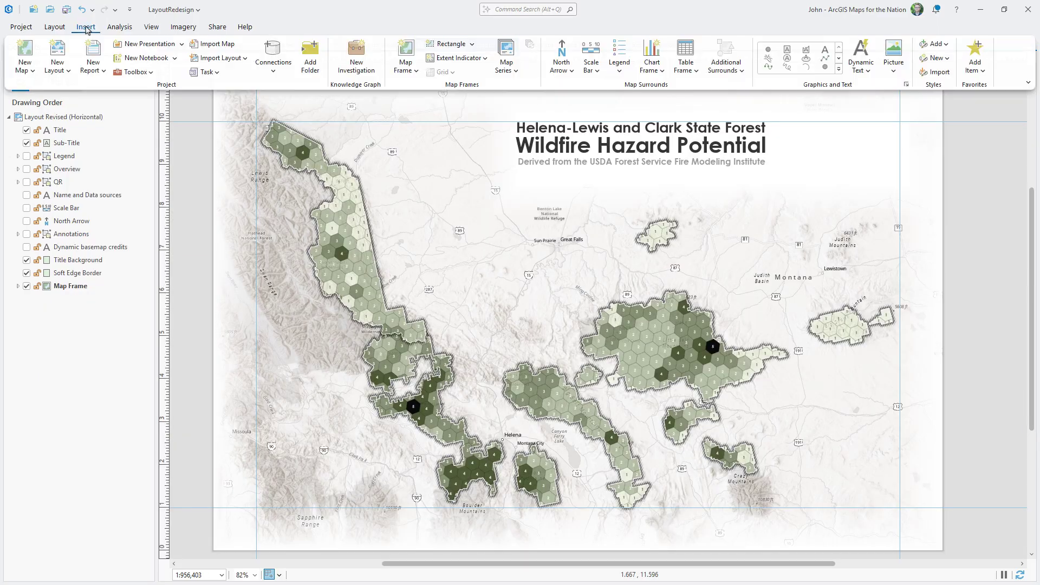
pyautogui.click(860, 70)
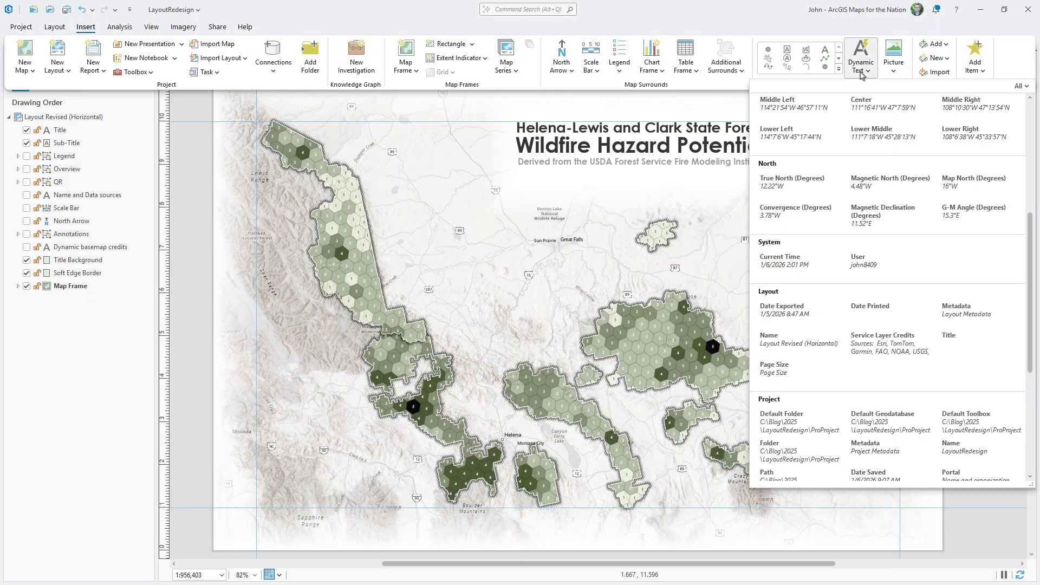
pyautogui.scroll(-3, 887, 244)
pyautogui.scroll(2, 882, 303)
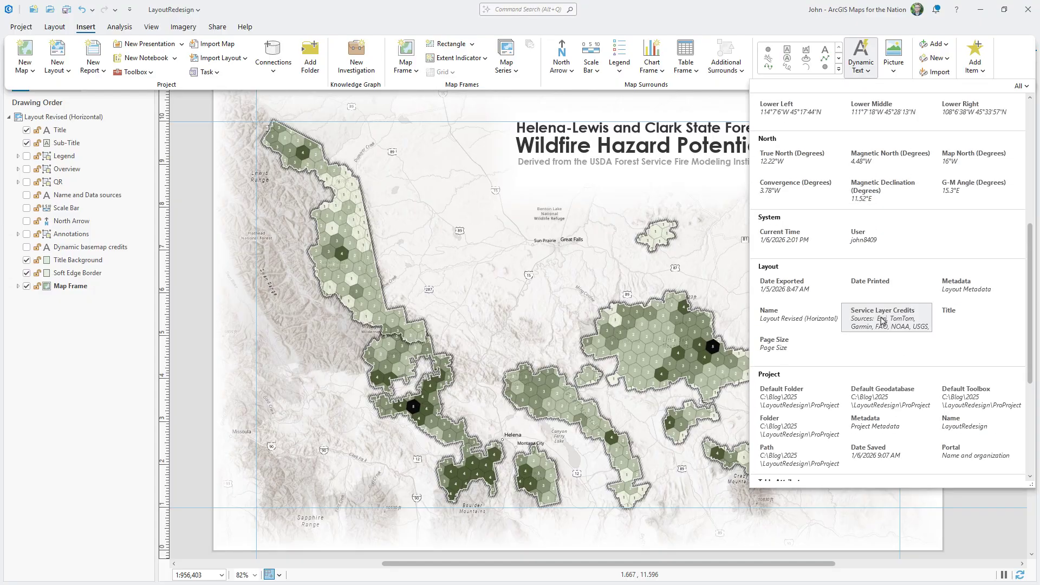
pyautogui.click(884, 320)
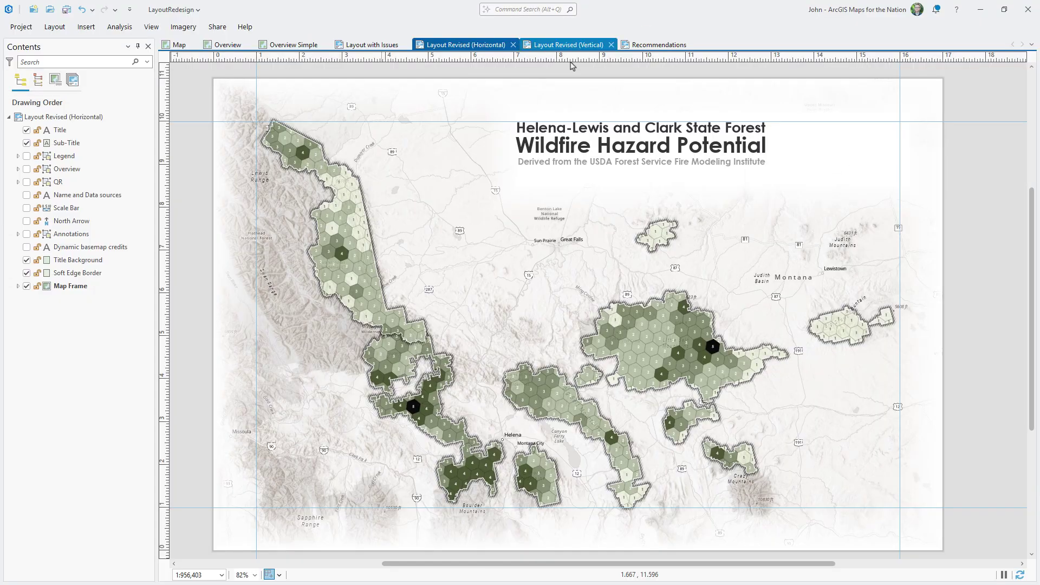
# Turn on the Dynamic basemap credits element and review its service layer credits text.
pyautogui.click(26, 247)
pyautogui.click(142, 250)
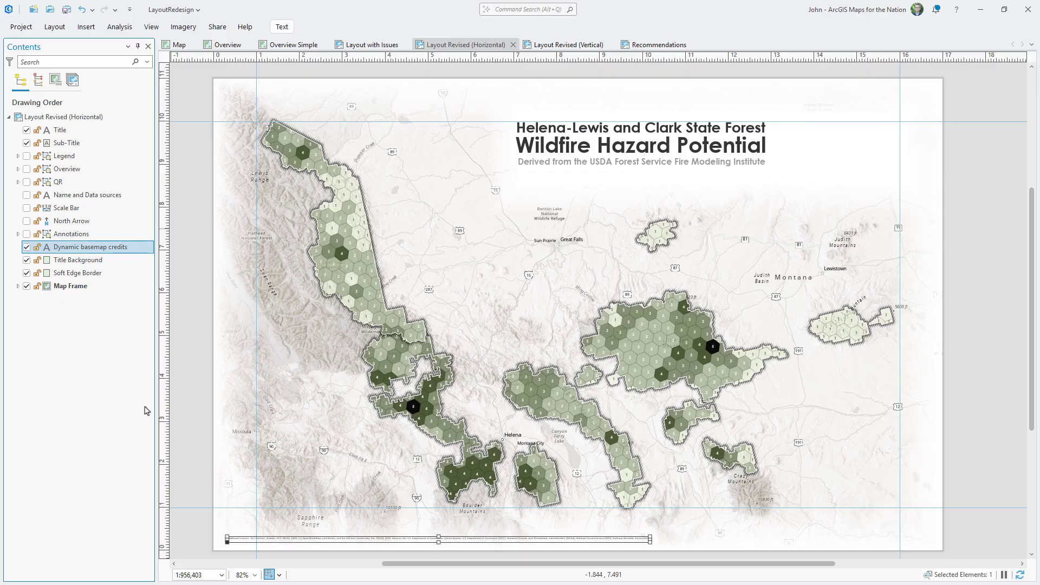
pyautogui.doubleClick(241, 544)
pyautogui.click(882, 204)
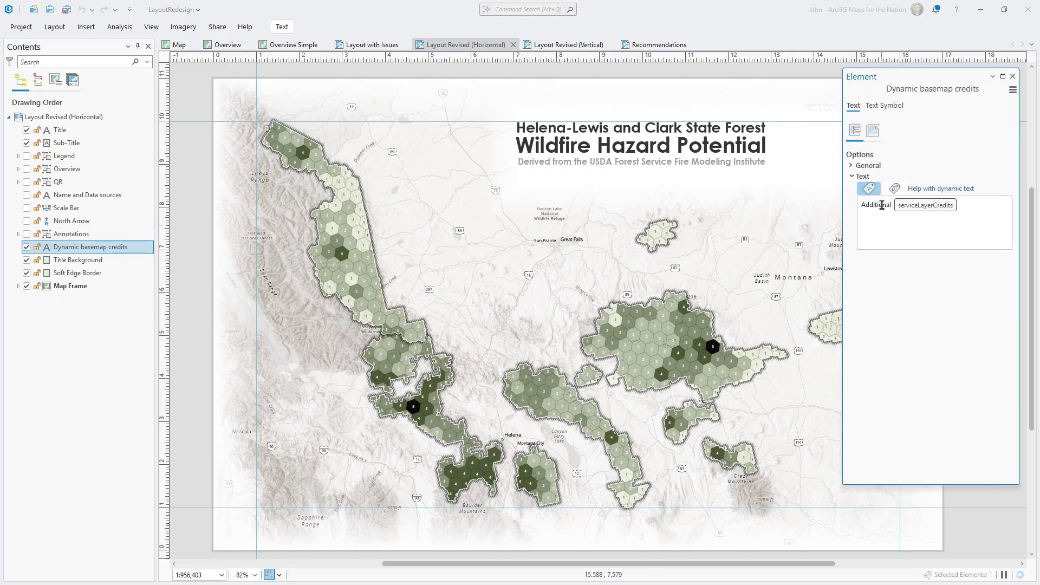
pyautogui.press('Escape')
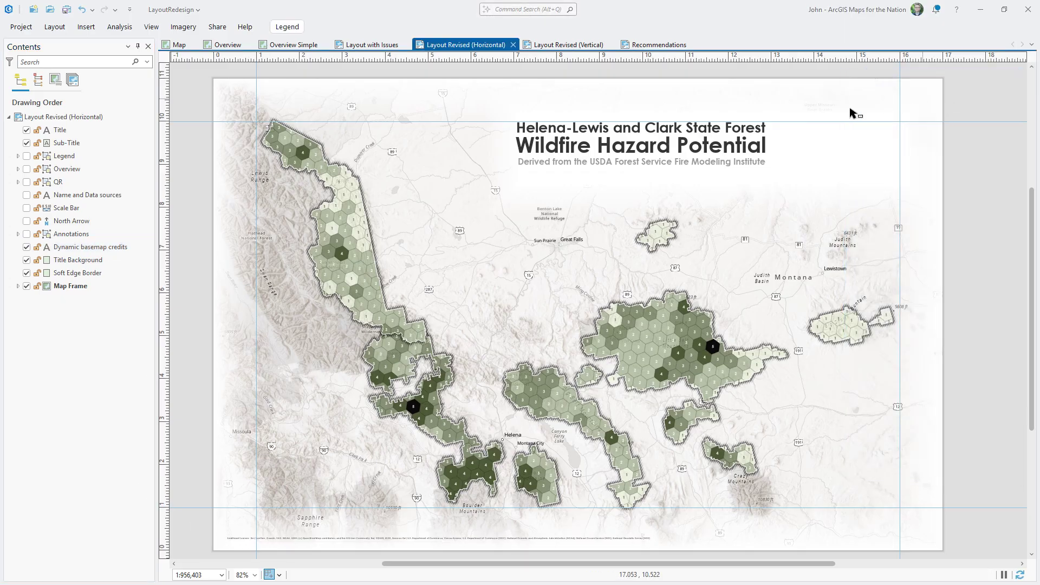
# Insert Legend 1 at the map's upper right and convert it to graphics.
pyautogui.click(85, 27)
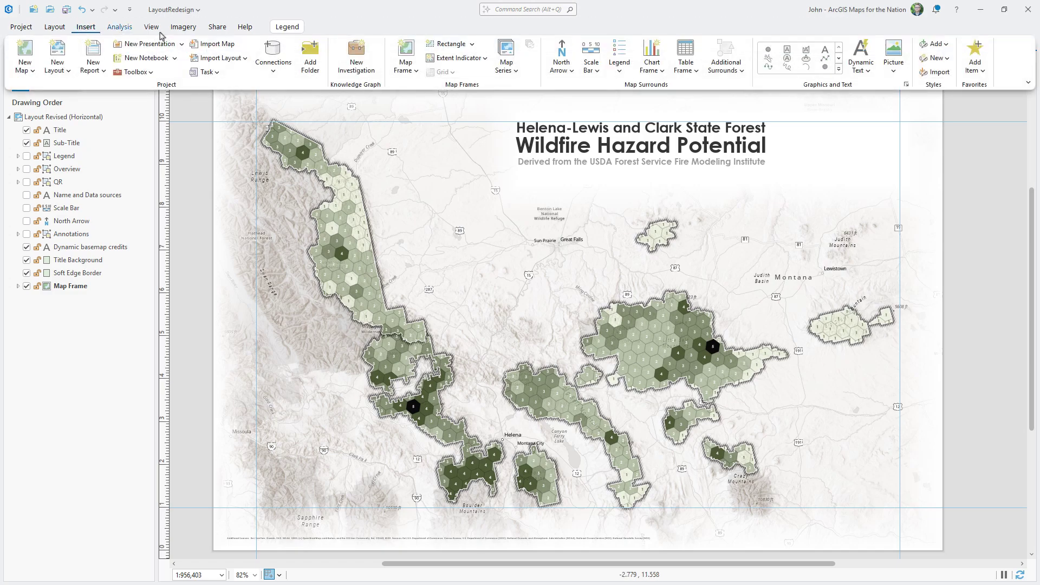
pyautogui.click(618, 70)
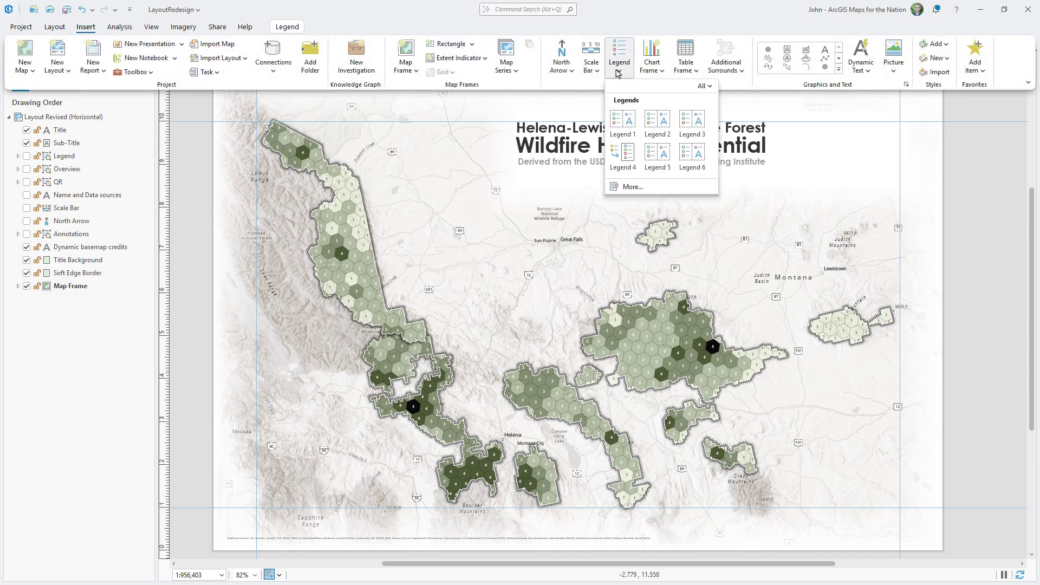
pyautogui.click(623, 119)
pyautogui.moveTo(778, 121); pyautogui.dragTo(840, 172)
pyautogui.moveTo(881, 200); pyautogui.dragTo(899, 201)
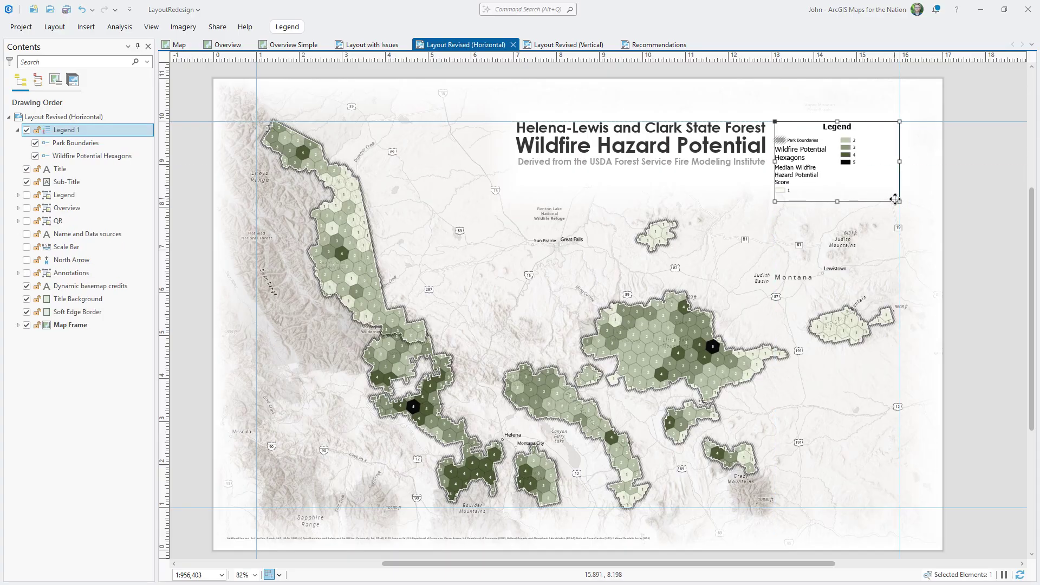
pyautogui.rightClick(822, 161)
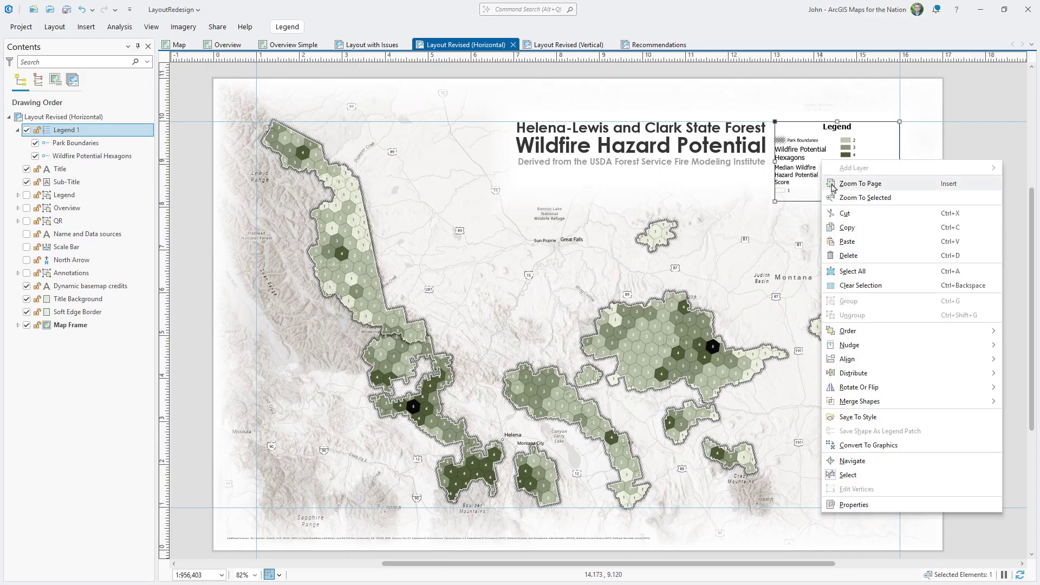
pyautogui.click(868, 445)
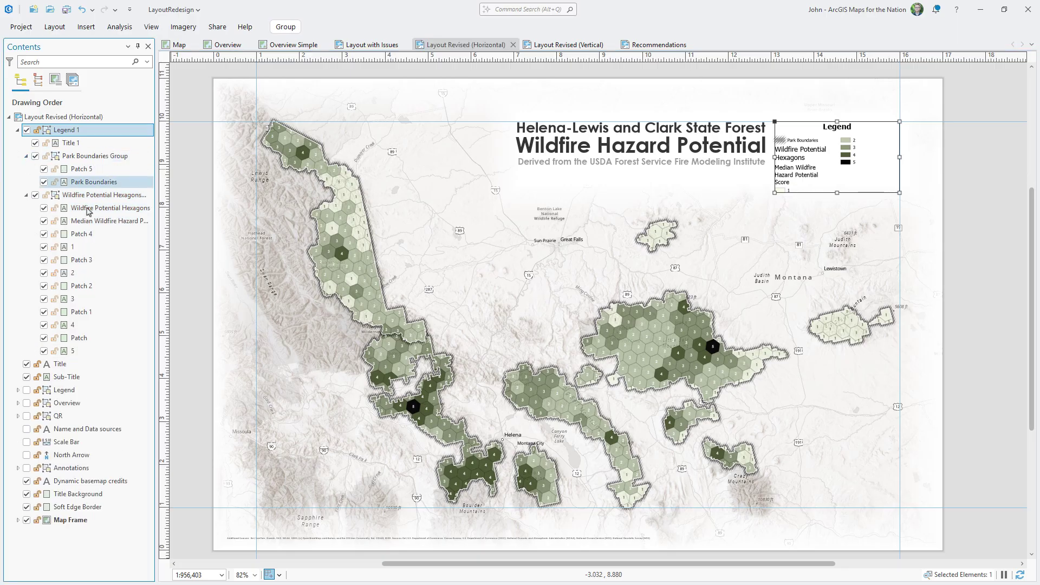
# Delete the converted Legend 1 and turn on the prepared hexagon Legend group.
pyautogui.rightClick(103, 131)
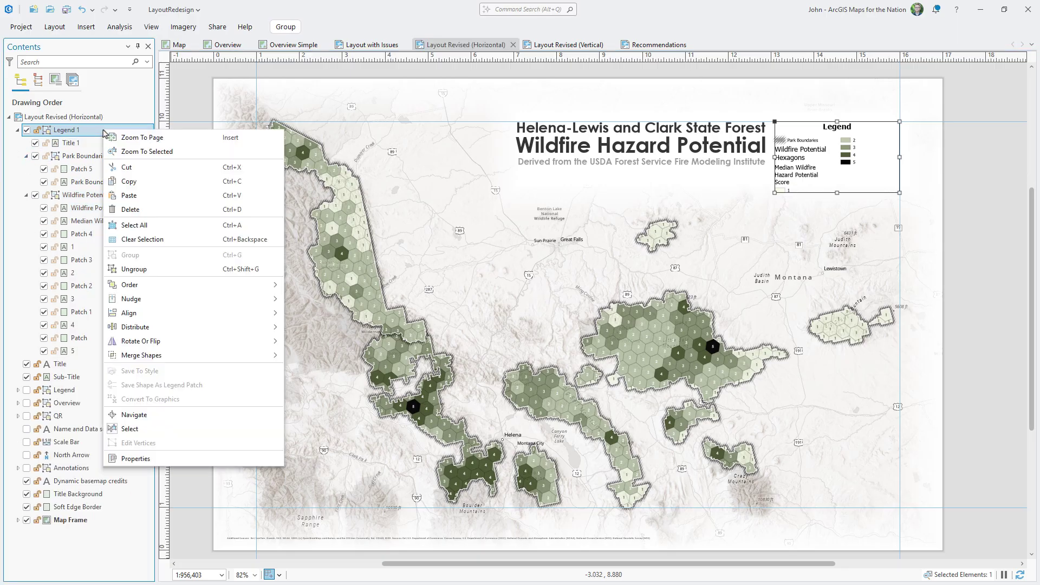
pyautogui.click(144, 209)
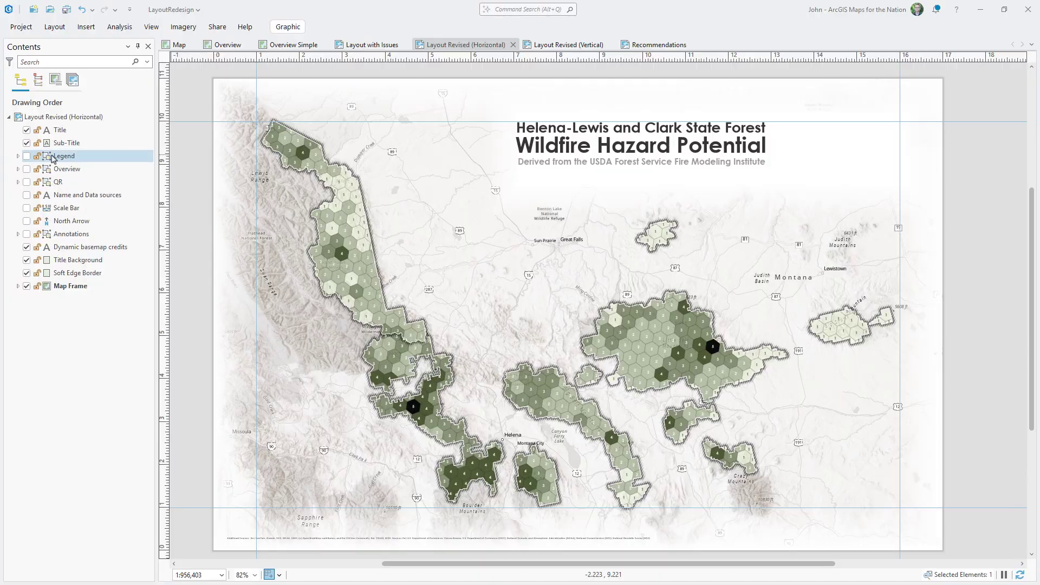
pyautogui.click(26, 156)
pyautogui.click(18, 157)
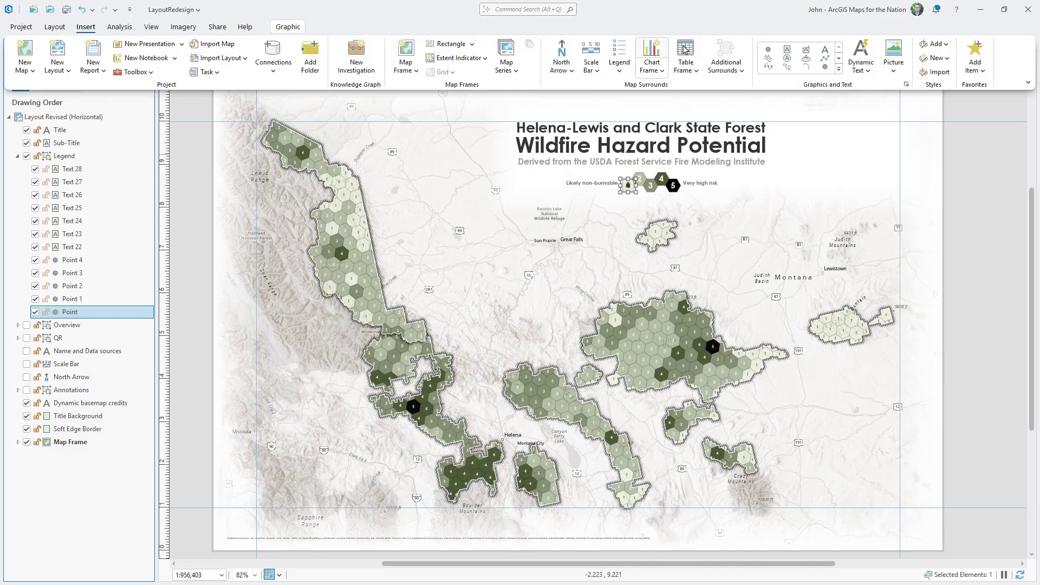
# Resample the first hexagon point's fill colour with the eyedropper.
pyautogui.doubleClick(106, 312)
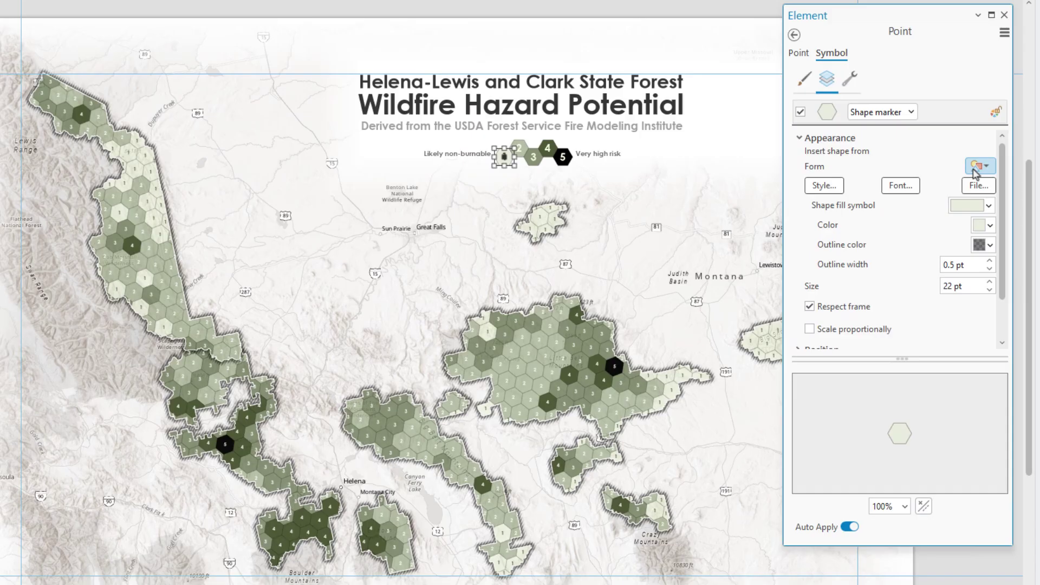
pyautogui.click(964, 193)
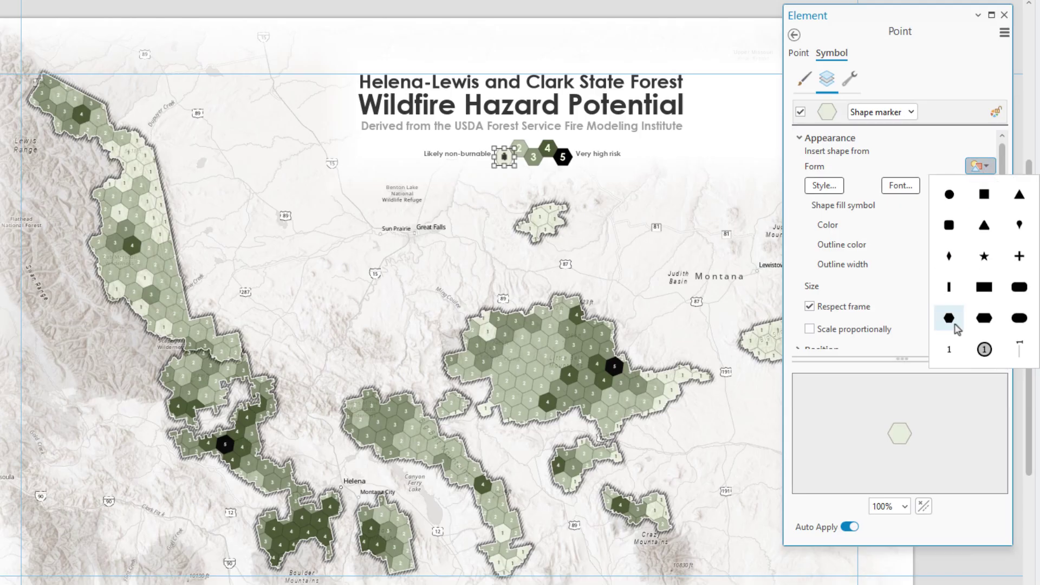
pyautogui.click(956, 151)
pyautogui.click(981, 225)
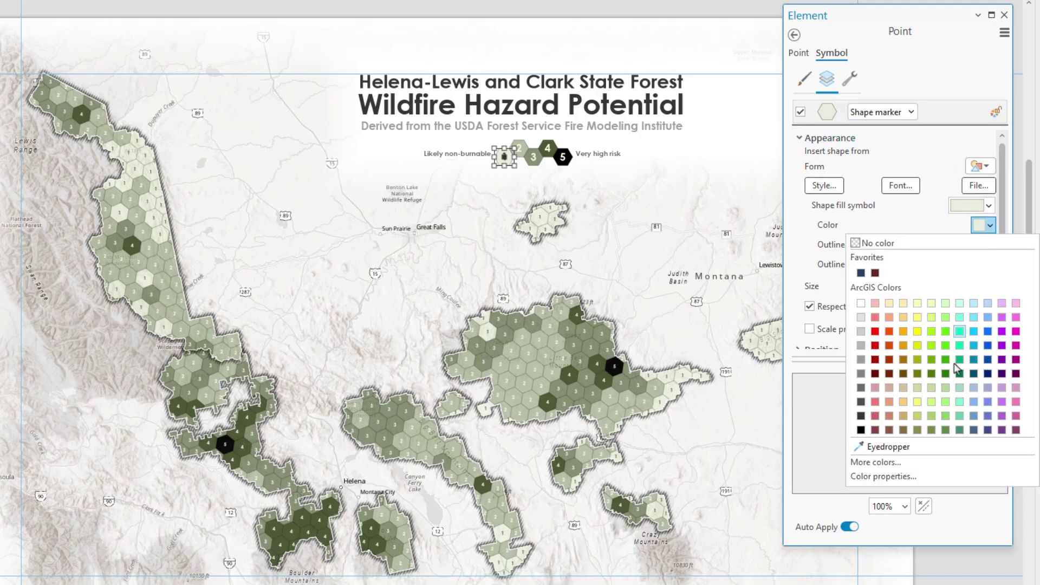
pyautogui.click(872, 441)
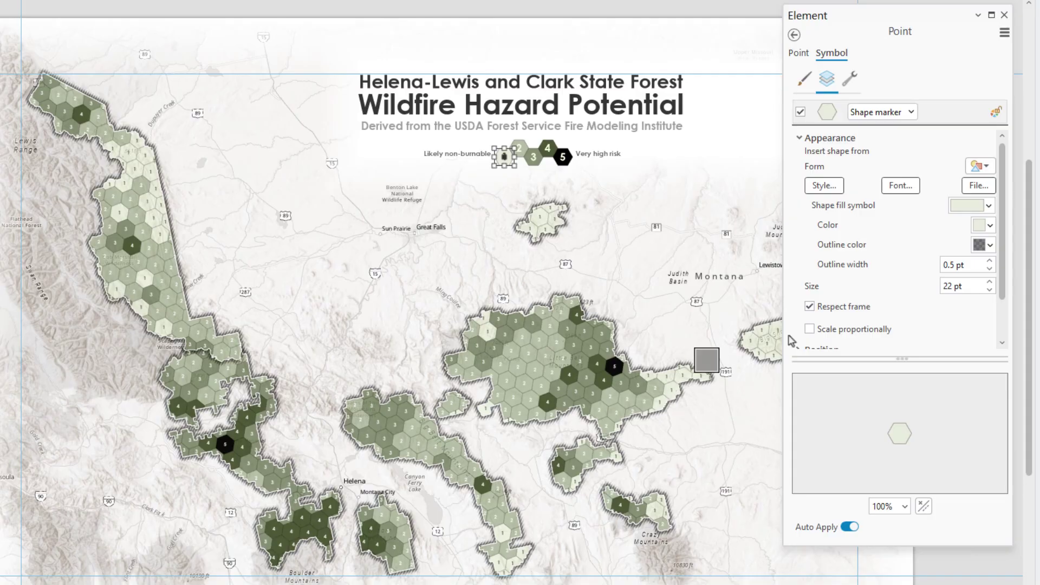
pyautogui.click(1003, 14)
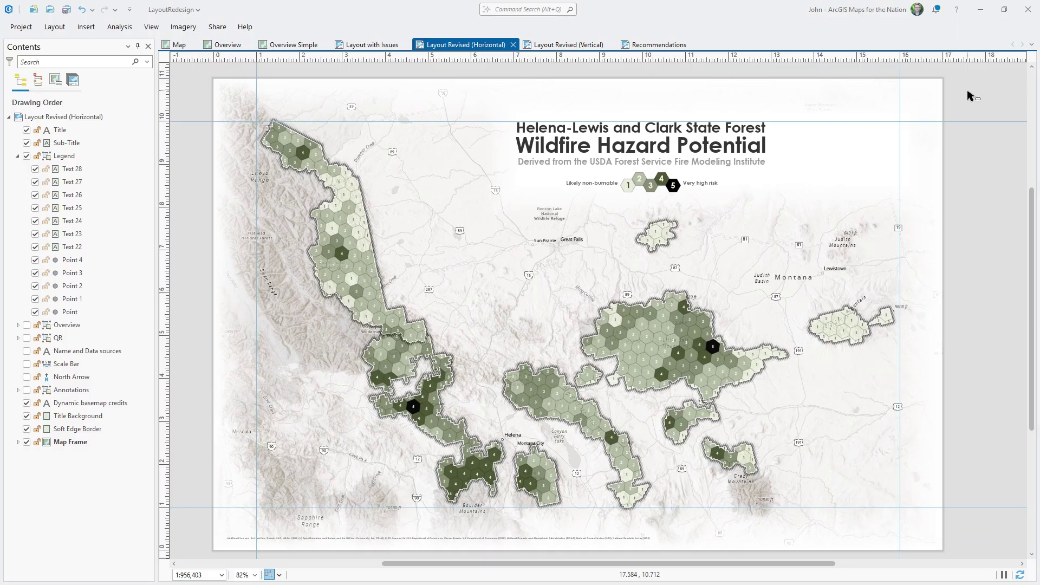
# Turn on the Overview group with the Montana overview map and its extent indicator.
pyautogui.click(293, 48)
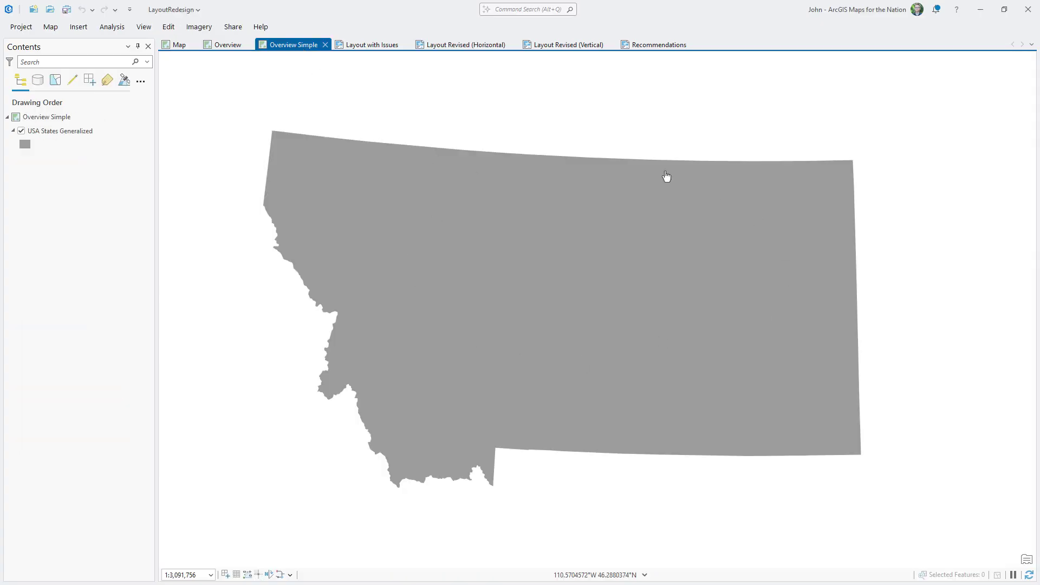
pyautogui.click(451, 46)
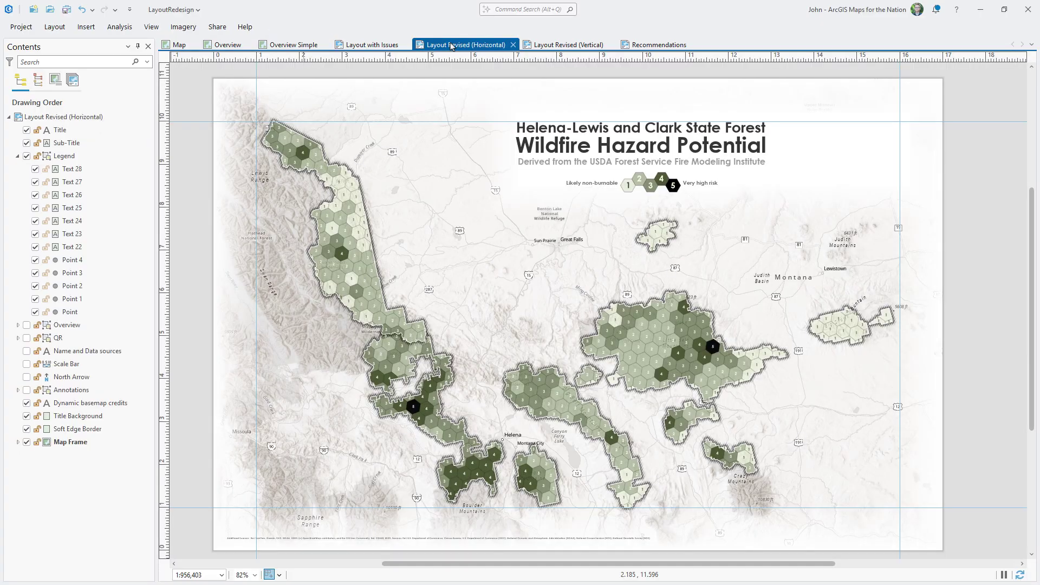
pyautogui.click(18, 325)
pyautogui.click(27, 325)
pyautogui.click(35, 363)
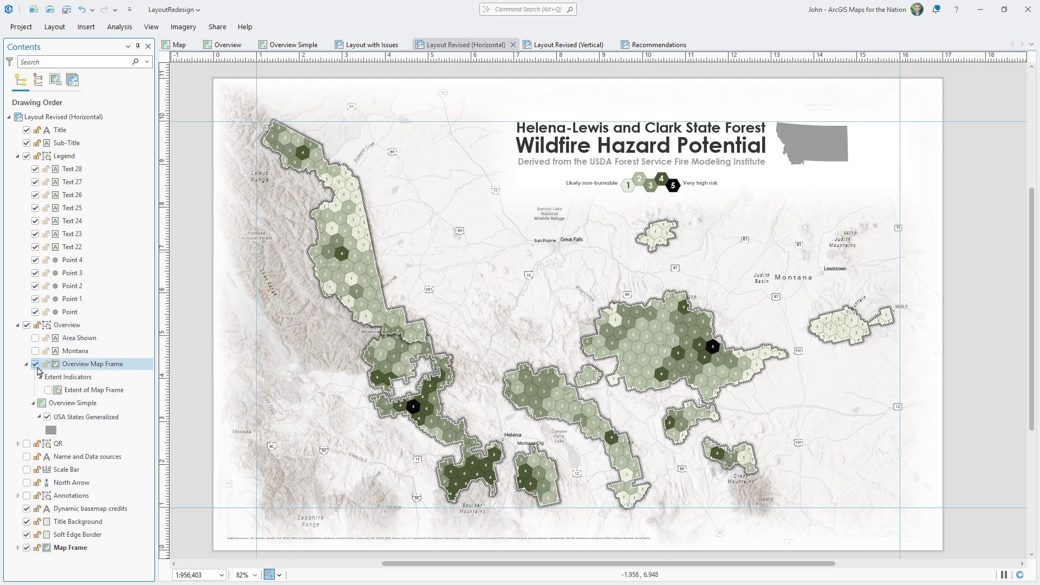
pyautogui.click(47, 388)
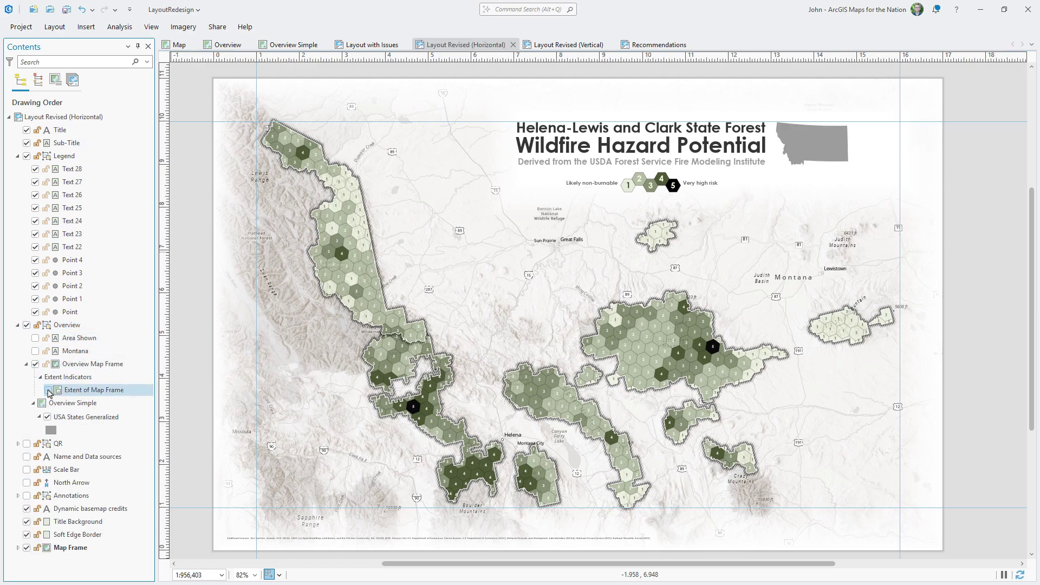
pyautogui.click(49, 390)
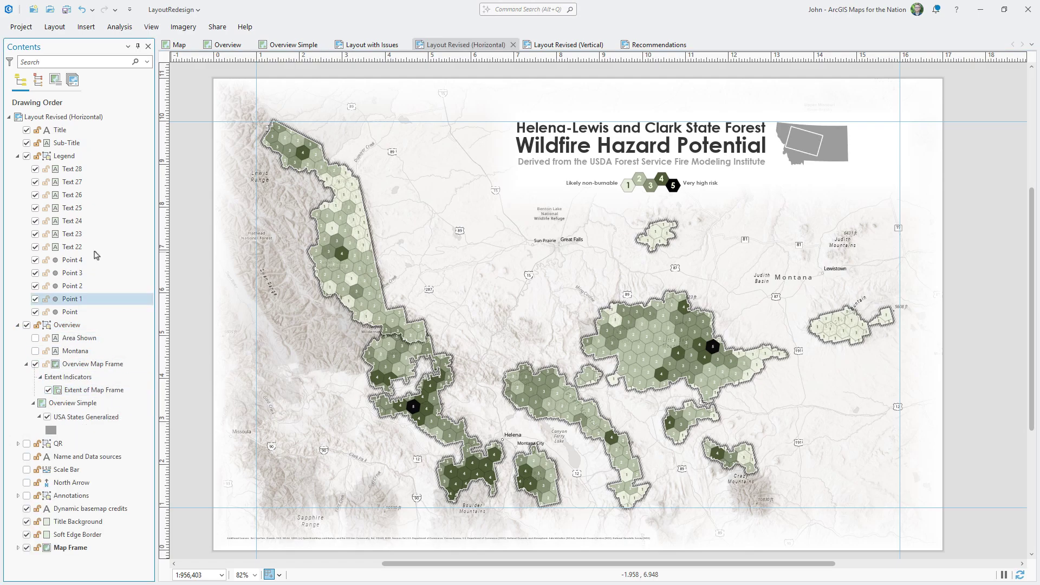
# Review extent indicator options and turn on the Montana and Area Shown labels.
pyautogui.click(85, 27)
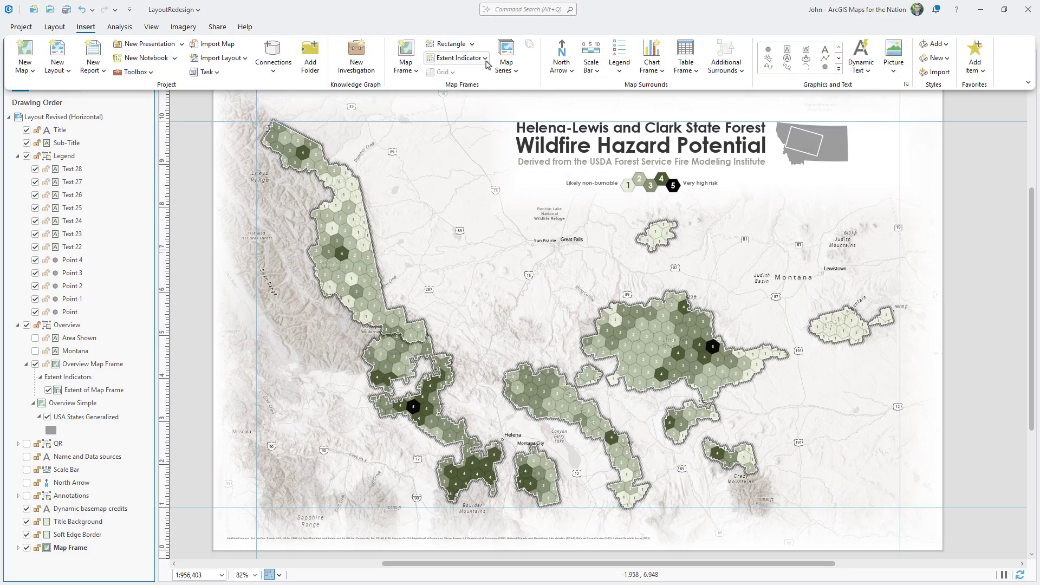
pyautogui.click(459, 58)
pyautogui.click(35, 351)
pyautogui.click(35, 338)
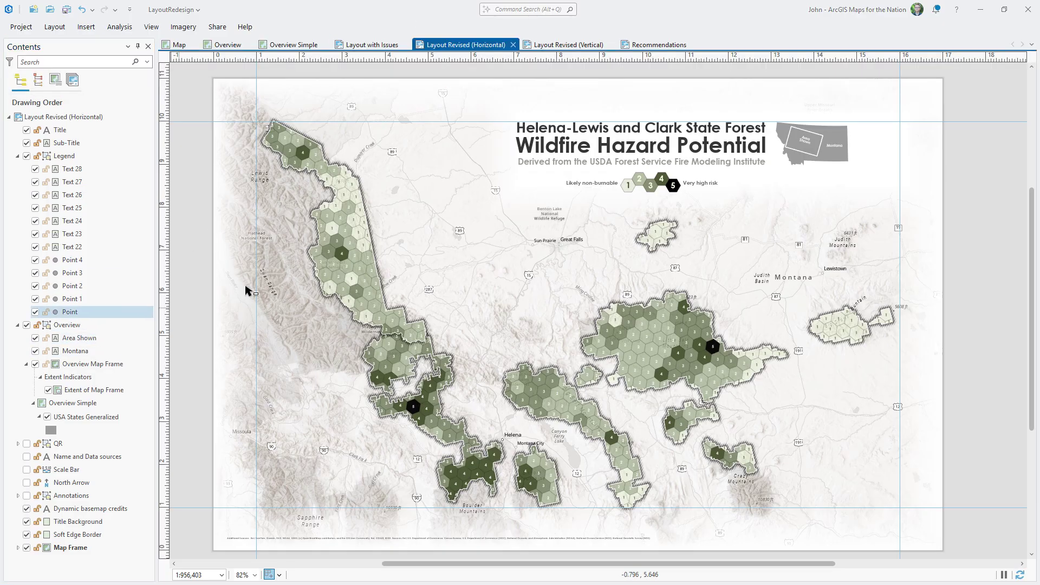
pyautogui.scroll(6, 812, 157)
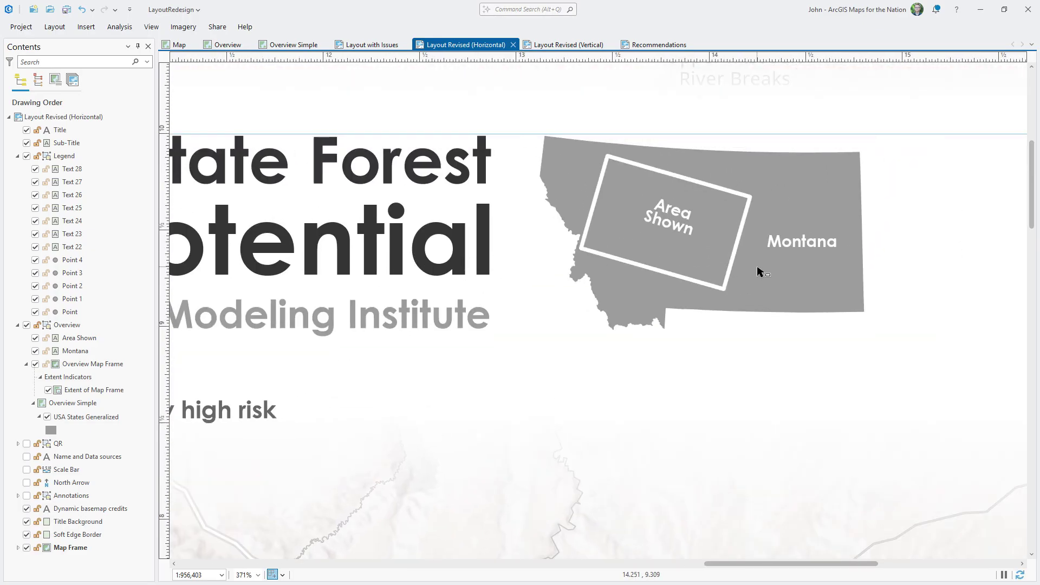
# Check the Overview Map Frame's display settings, with its border at 0 pt.
pyautogui.doubleClick(124, 364)
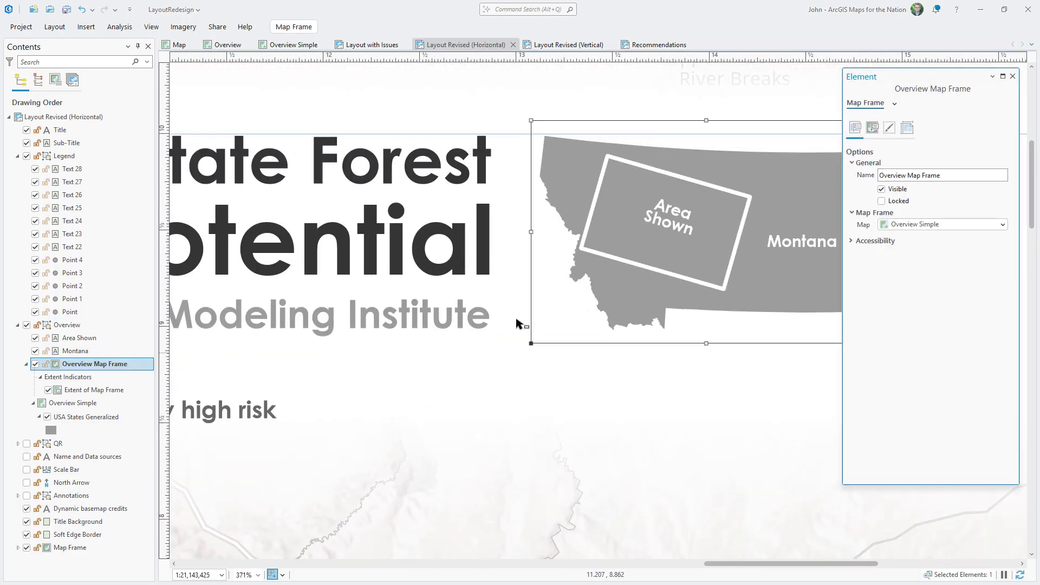
pyautogui.click(889, 128)
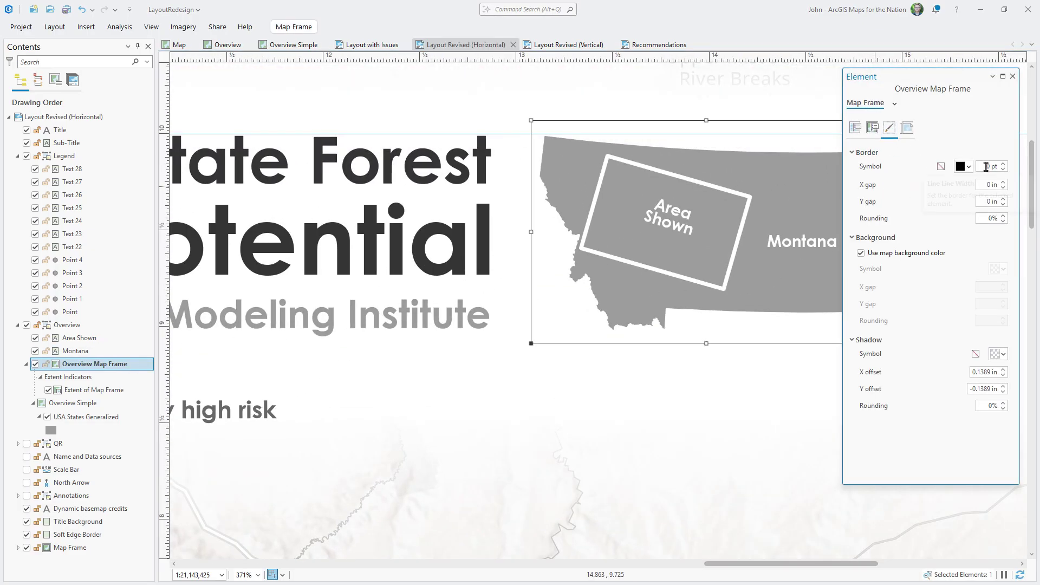
pyautogui.click(1011, 77)
pyautogui.click(1003, 105)
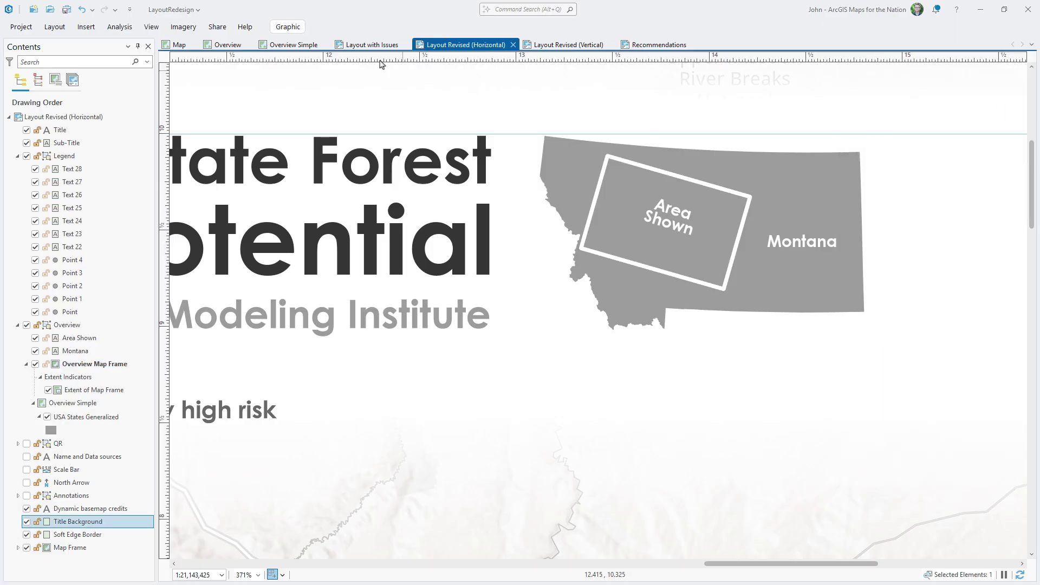
# Generate a QR code for the Lewis and Clark National Forest Wikipedia article in Chrome.
pyautogui.click(372, 44)
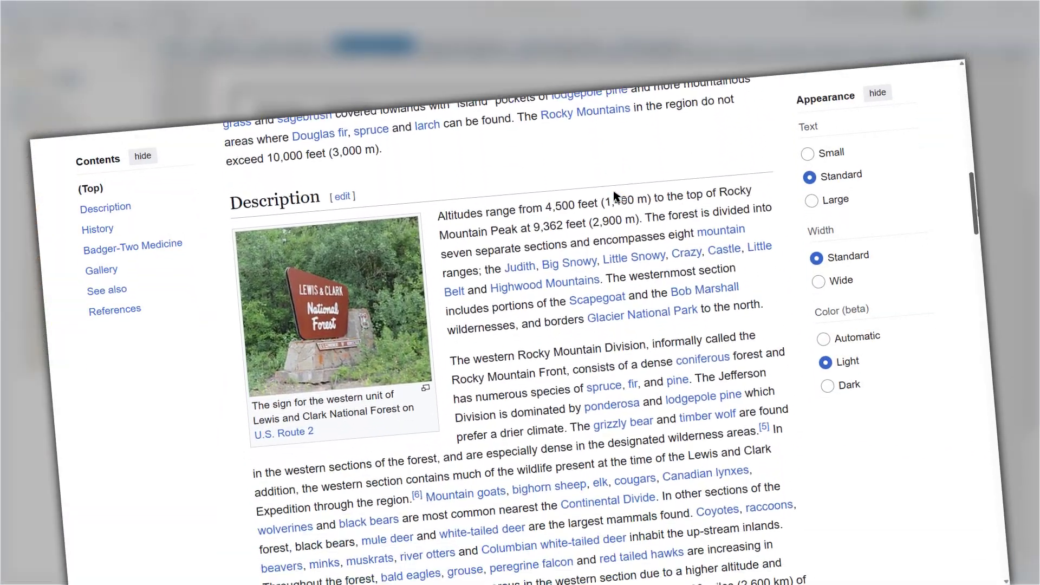
pyautogui.rightClick(855, 442)
pyautogui.click(750, 379)
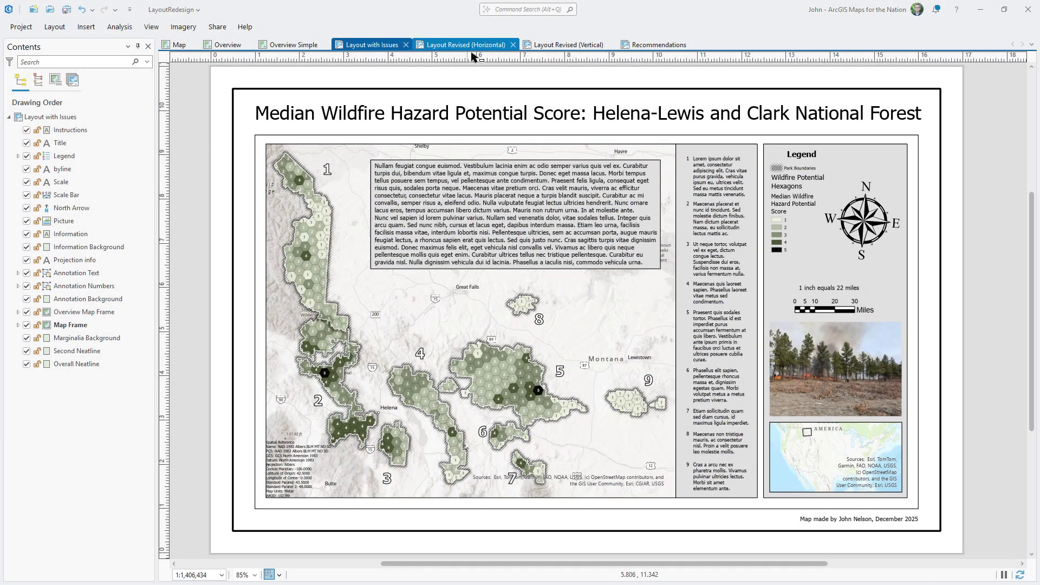
pyautogui.click(469, 45)
# Show the QR code, its Wikipedia label, and the Name and Data sources credits beside the Montana inset.
pyautogui.moveTo(928, 217); pyautogui.dragTo(588, 266)
pyautogui.click(18, 443)
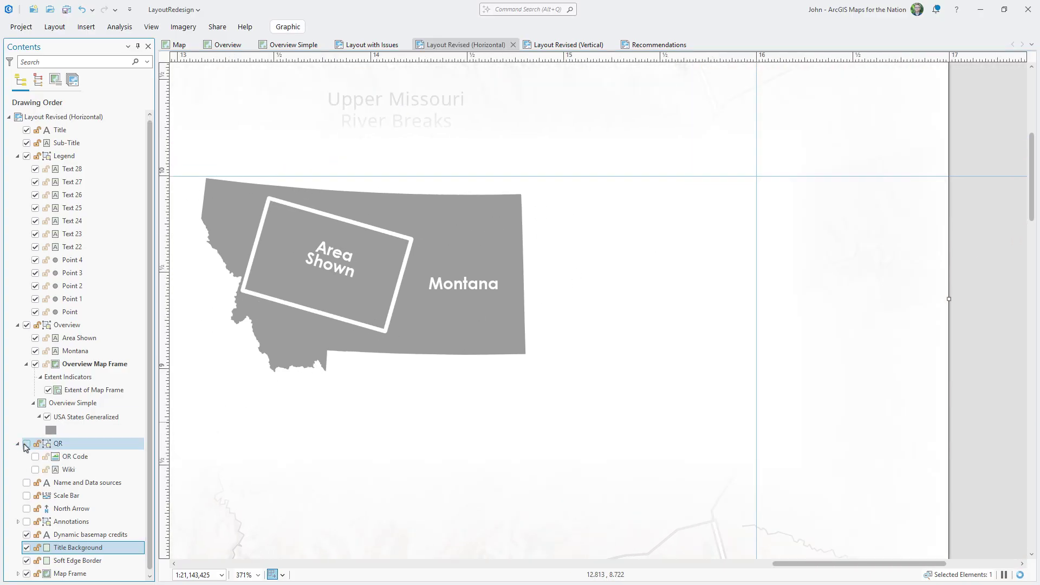
pyautogui.click(26, 444)
pyautogui.click(35, 456)
pyautogui.click(35, 470)
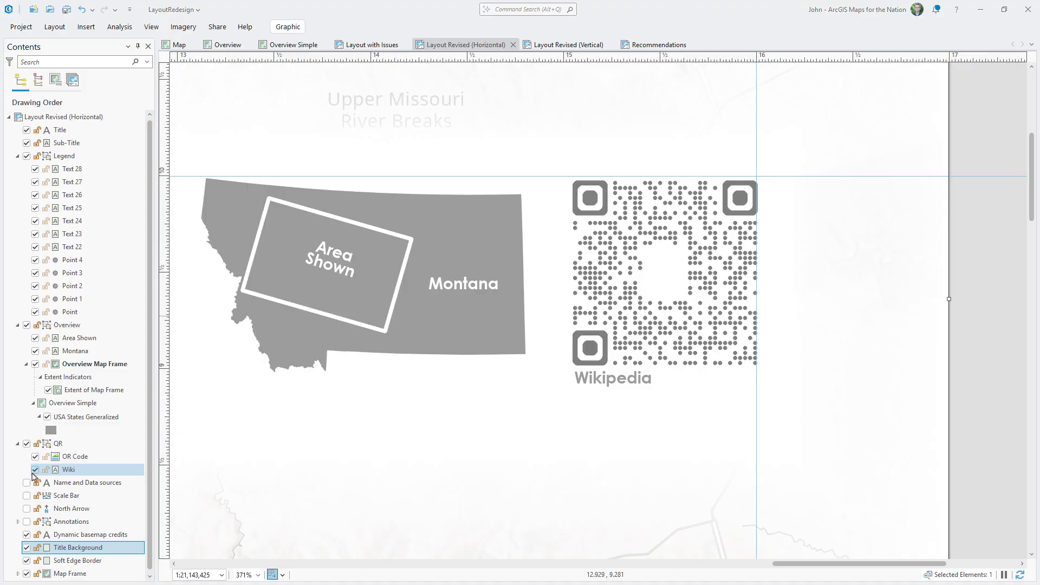
pyautogui.click(26, 483)
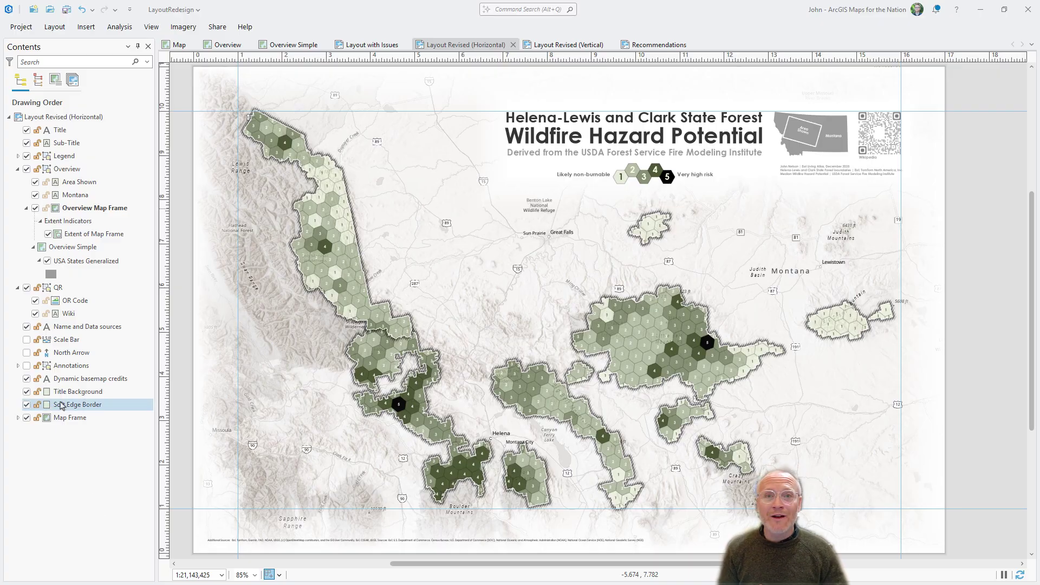
# Show the north arrow on the horizontal layout map.
pyautogui.click(26, 353)
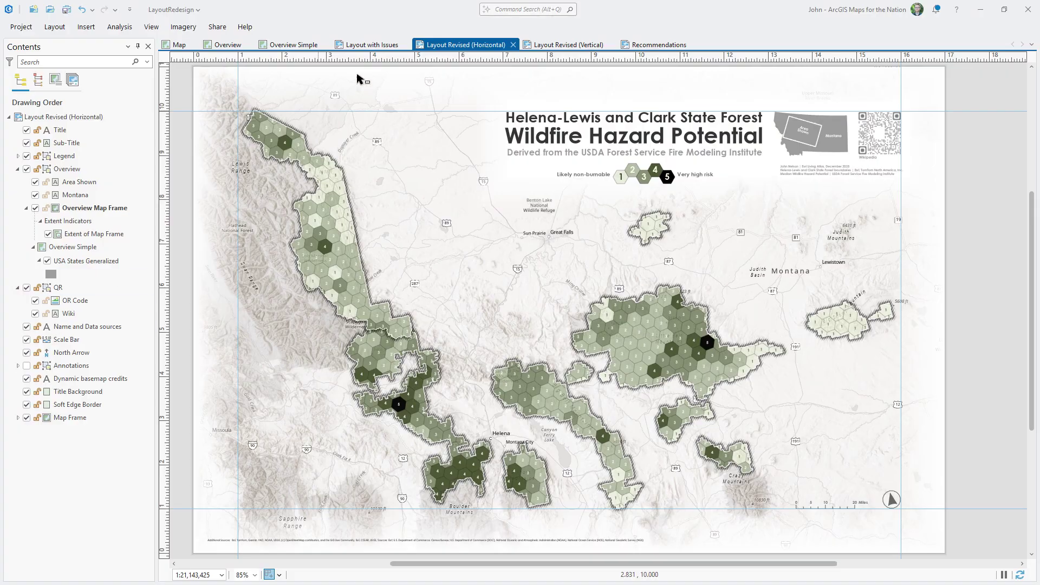
# Switch to the original Layout with Issues for comparison.
pyautogui.click(369, 46)
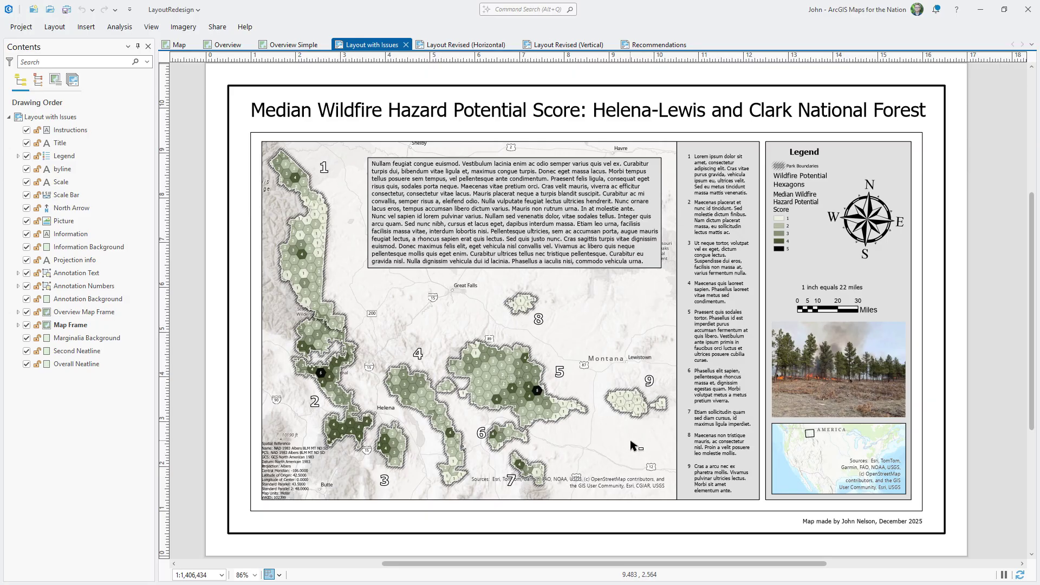
# On the revised horizontal layout, turn on the annotation text, white backgrounds and arrows.
pyautogui.click(453, 47)
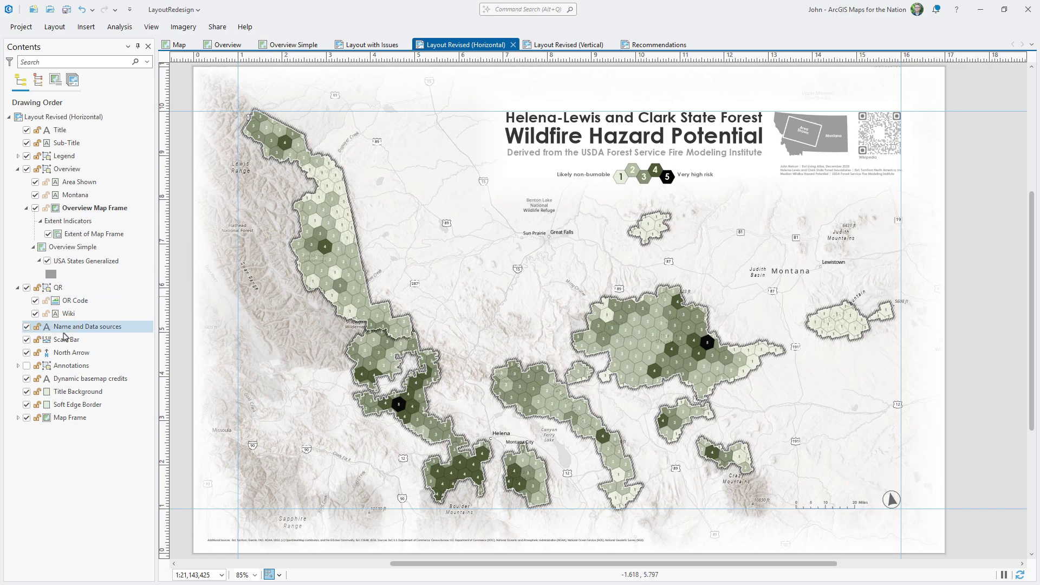
pyautogui.click(27, 367)
pyautogui.click(17, 366)
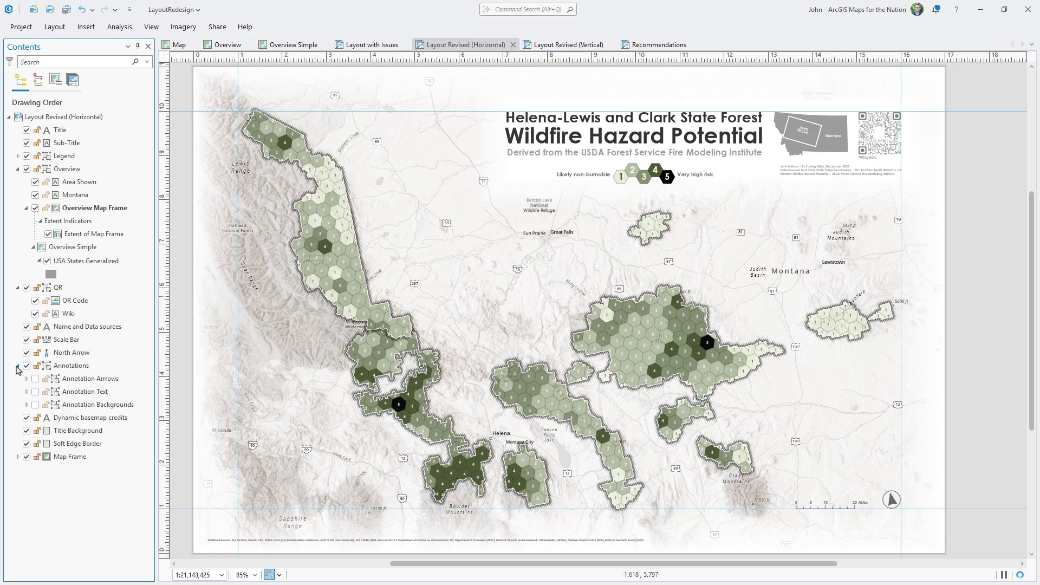
pyautogui.click(36, 392)
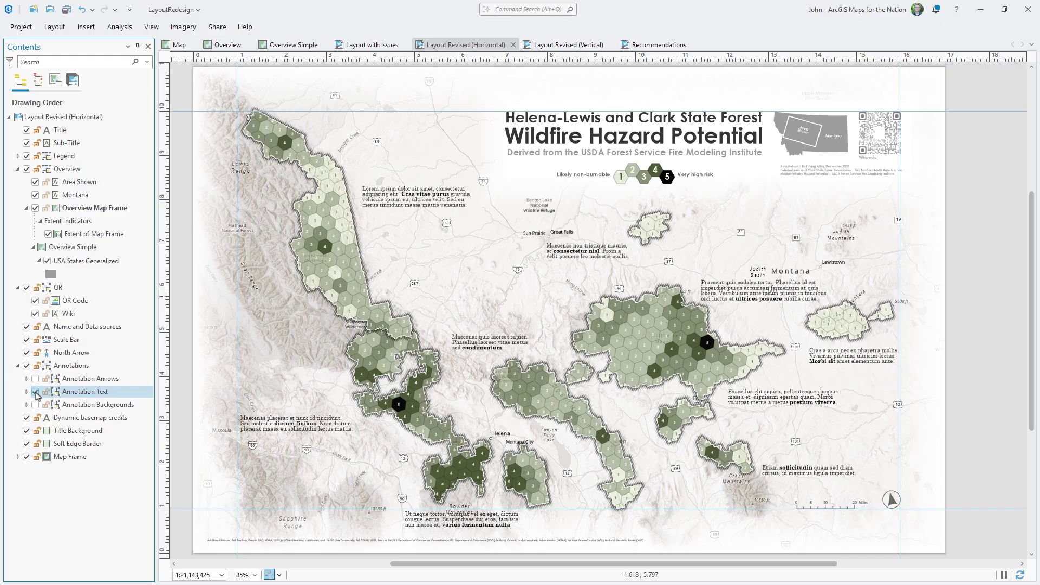
pyautogui.click(36, 405)
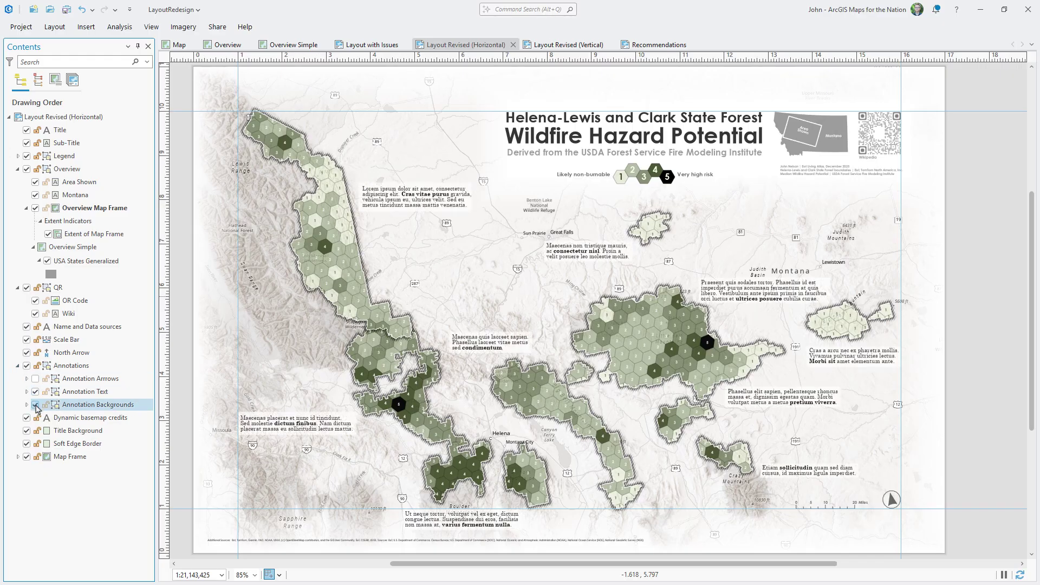
pyautogui.click(38, 380)
pyautogui.click(36, 379)
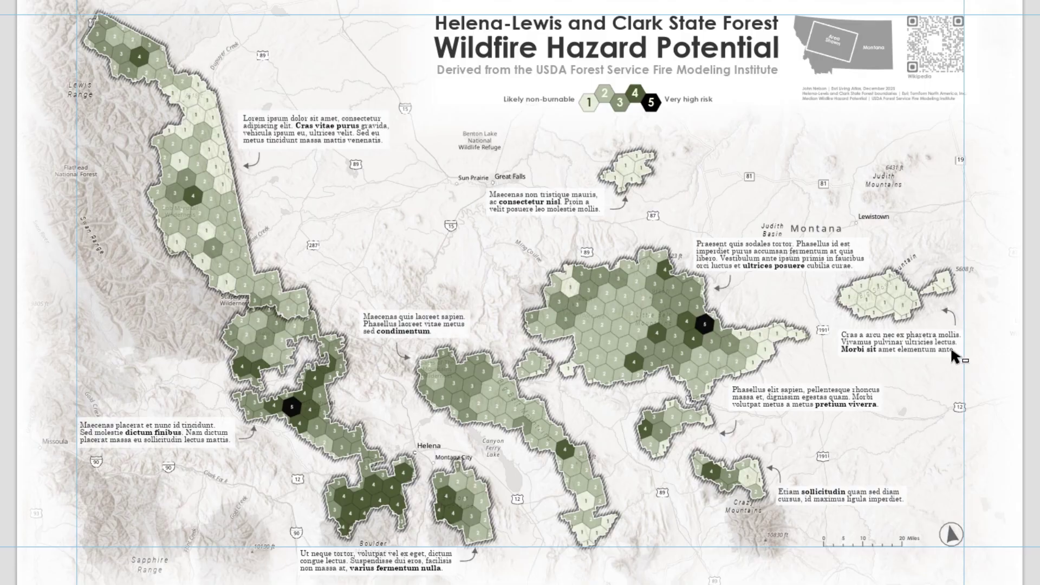
# Expand the Insert ribbon's Graphics and Text gallery to see all shape and arrow choices.
pyautogui.scroll(4, 787, 265)
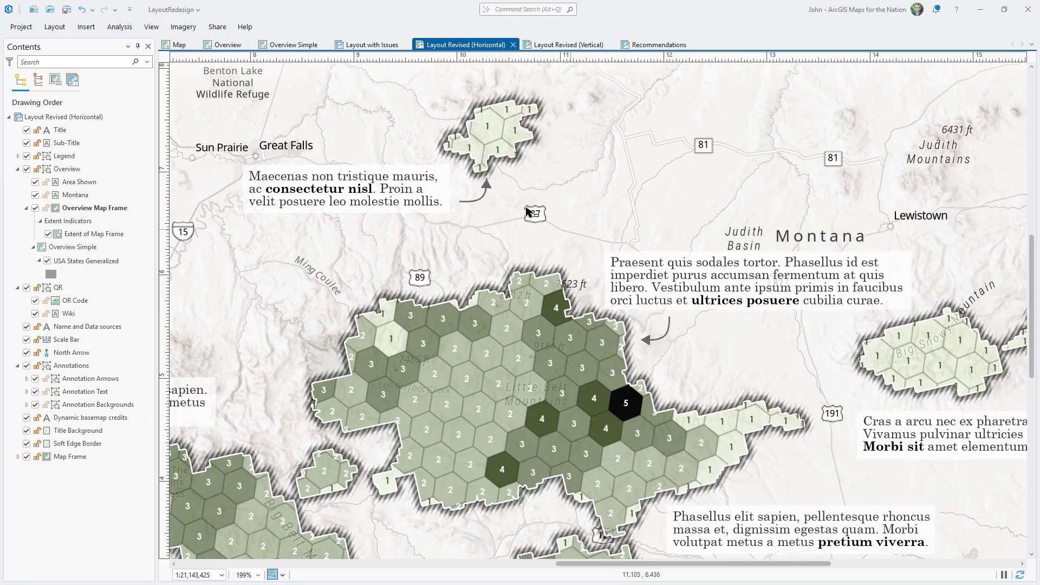
pyautogui.click(86, 27)
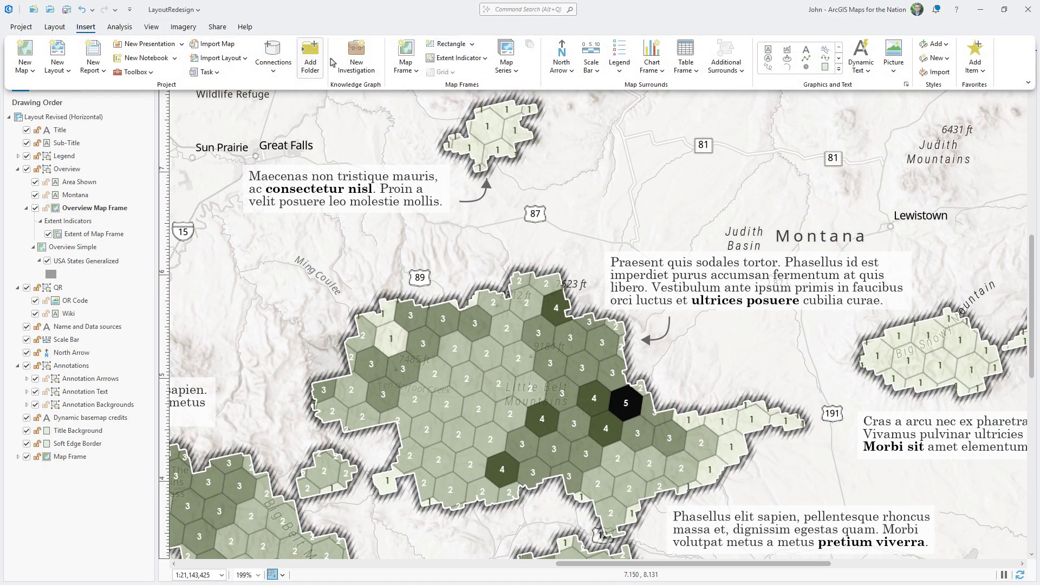
pyautogui.click(838, 72)
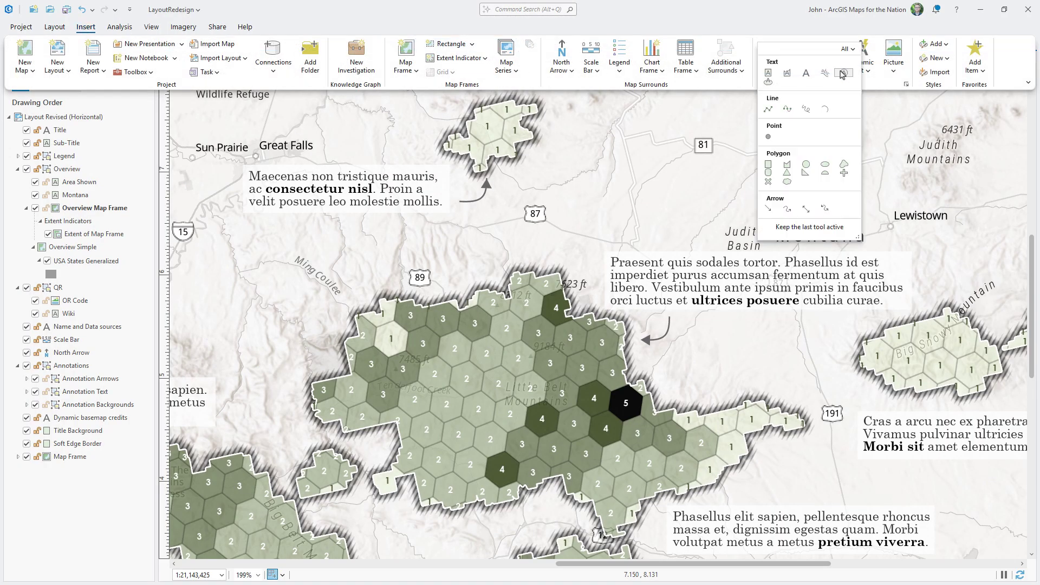